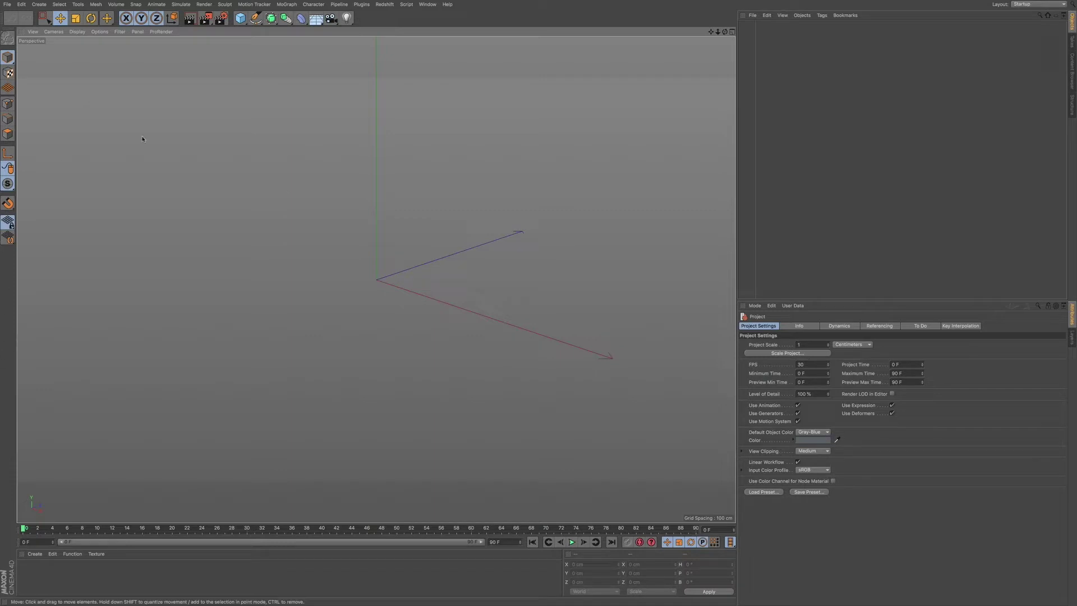
Step: Open the MoGraph menu to browse its generators and tools, including the Cloner
click(291, 7)
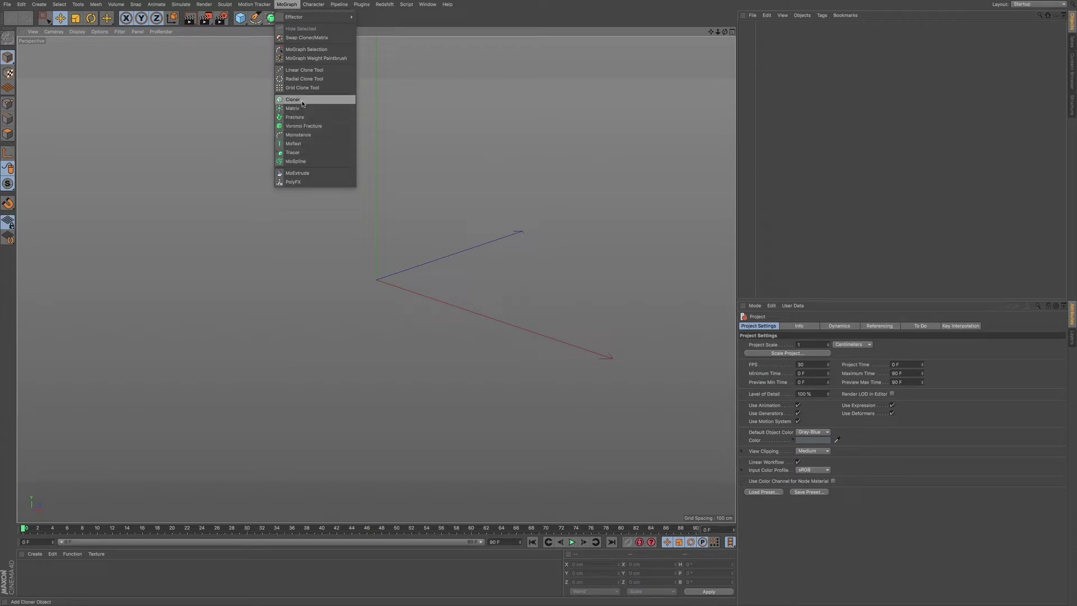
mouse_move(305, 21)
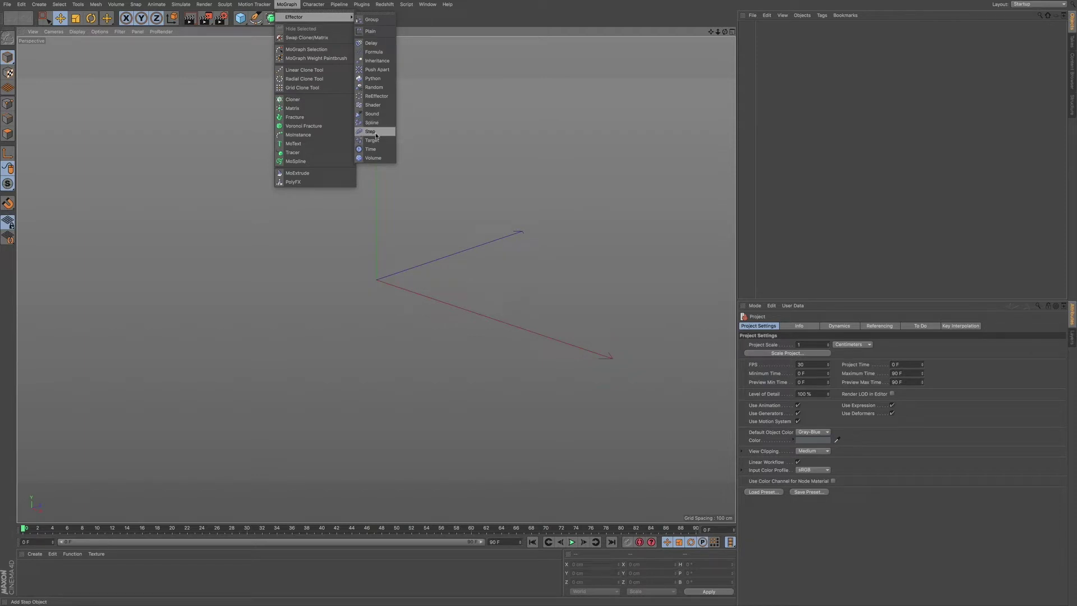
Step: Add a MoGraph Cloner, then a Cube primitive as its child
click(308, 101)
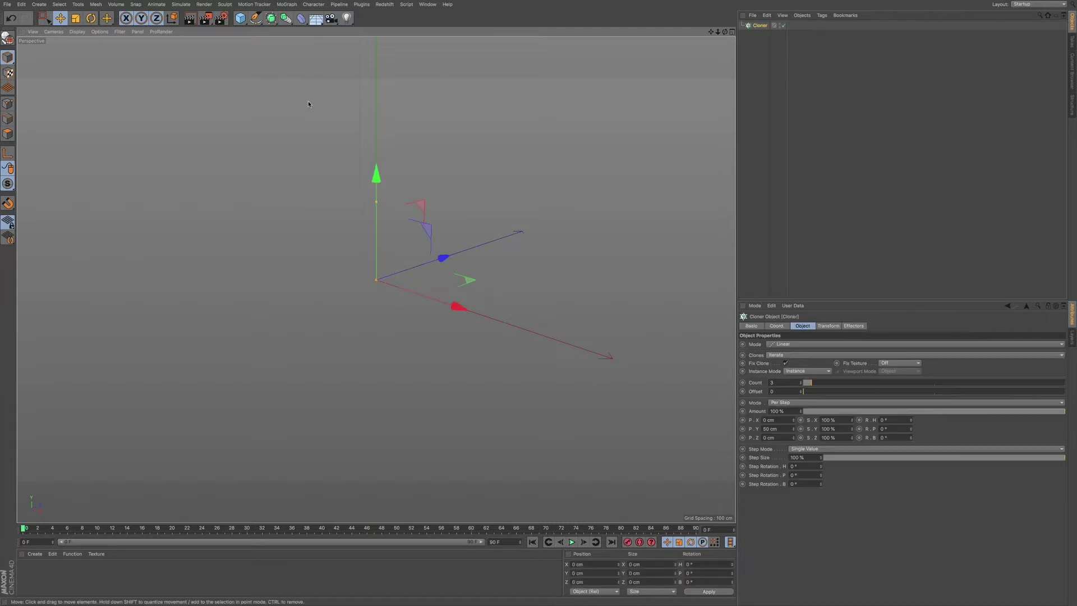
click(241, 20)
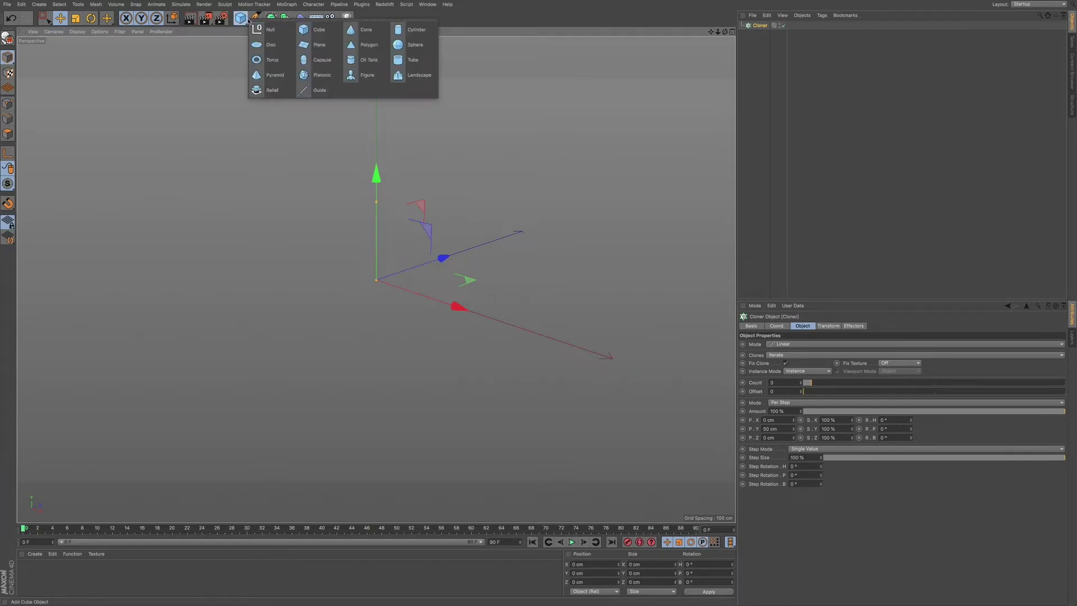
click(245, 21)
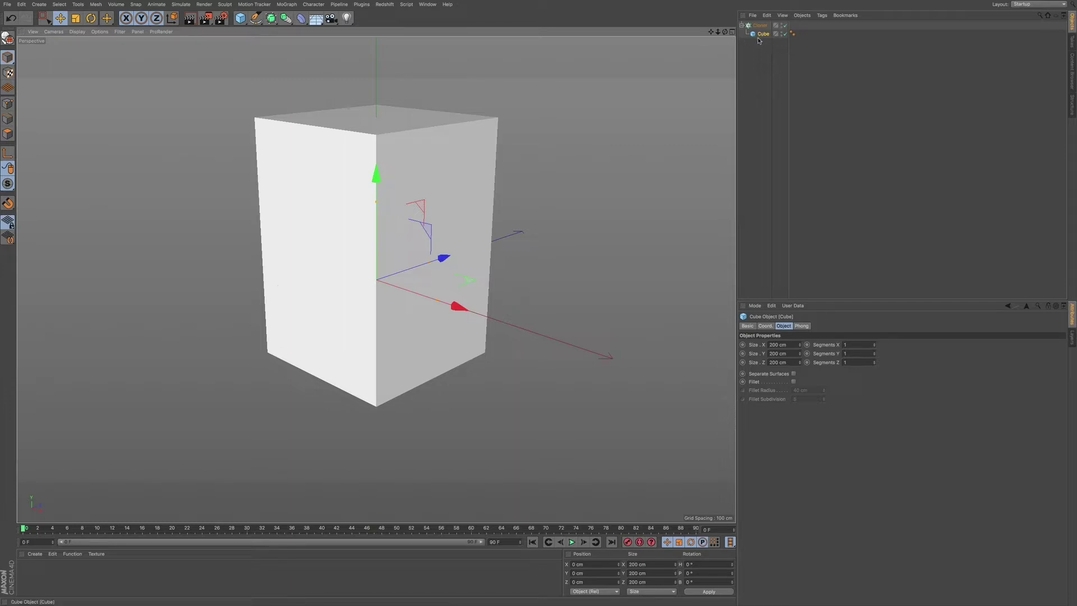
Step: Drag the Cube out of and back into the Cloner, leaving it parented under the Cloner
mouse_move(764, 37)
mouse_down()
mouse_move(763, 48)
mouse_move(754, 37)
mouse_up()
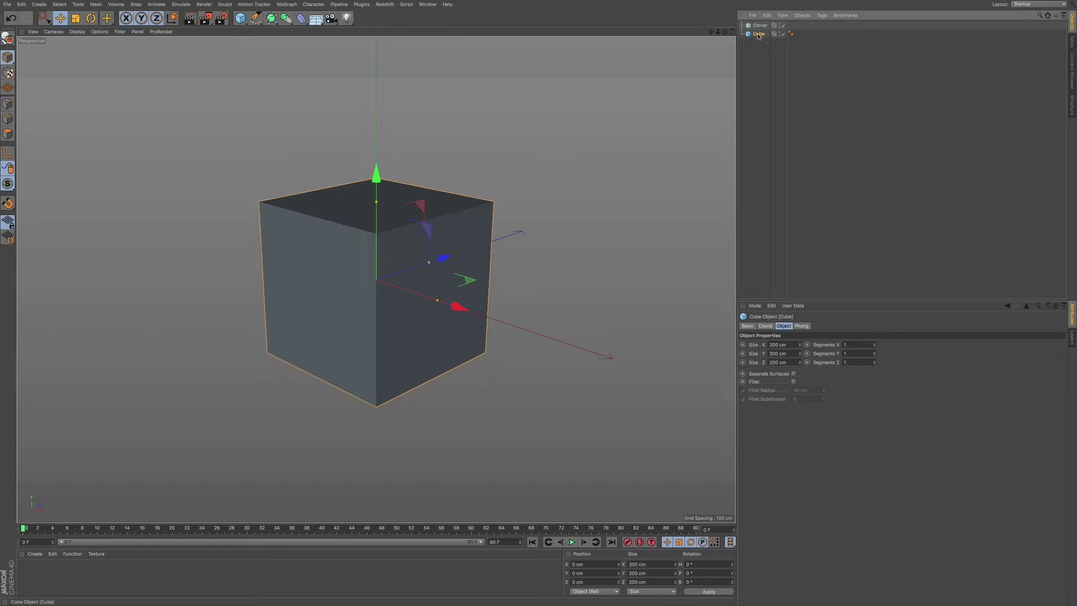
drag(757, 36, 759, 29)
drag(758, 30, 761, 27)
drag(761, 26, 762, 26)
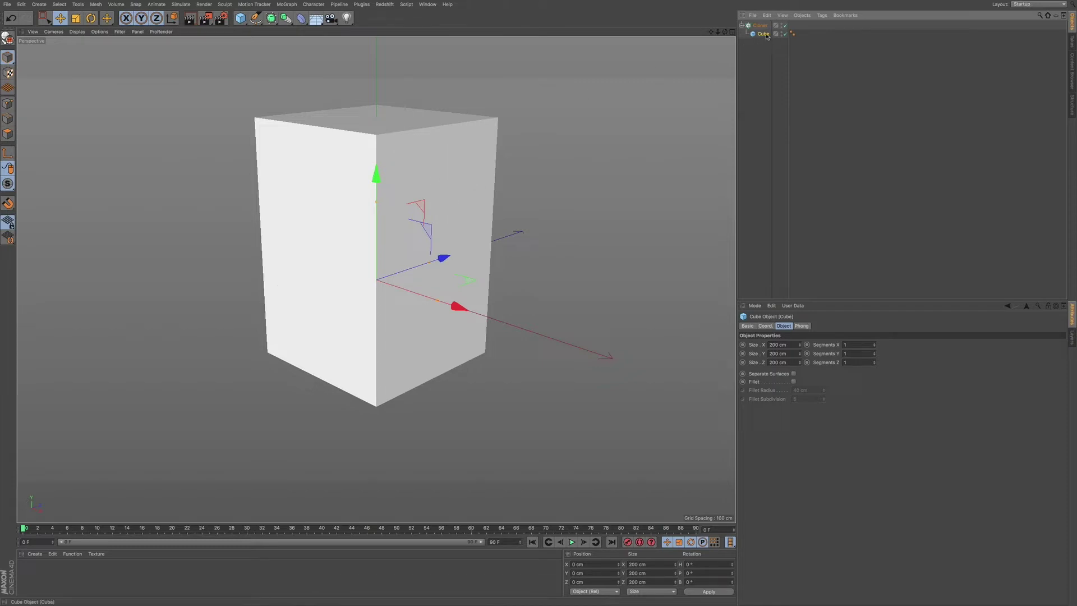
drag(763, 36, 762, 49)
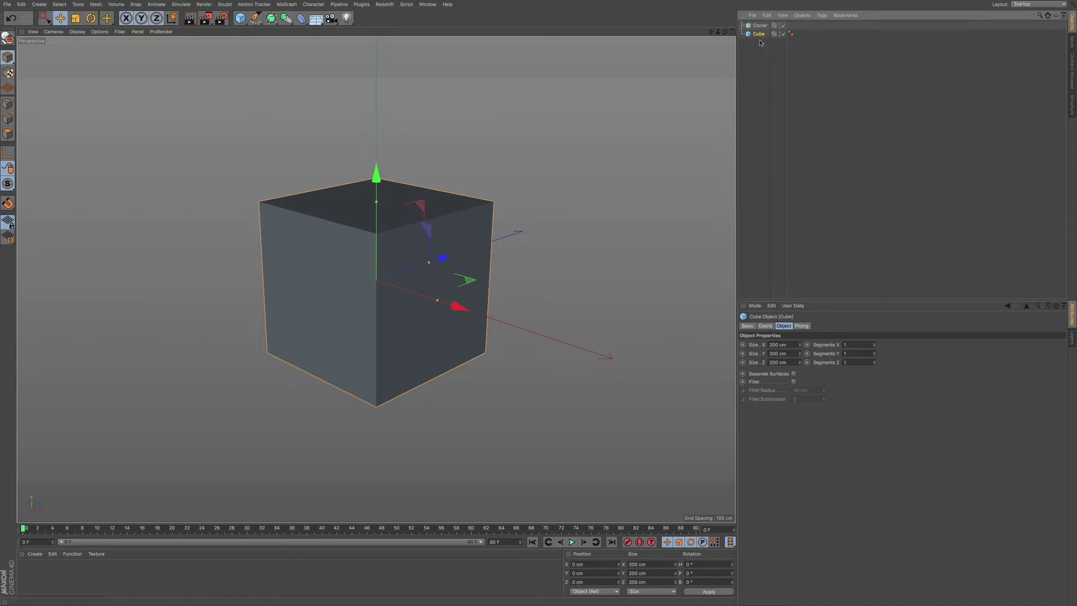
drag(757, 37, 761, 26)
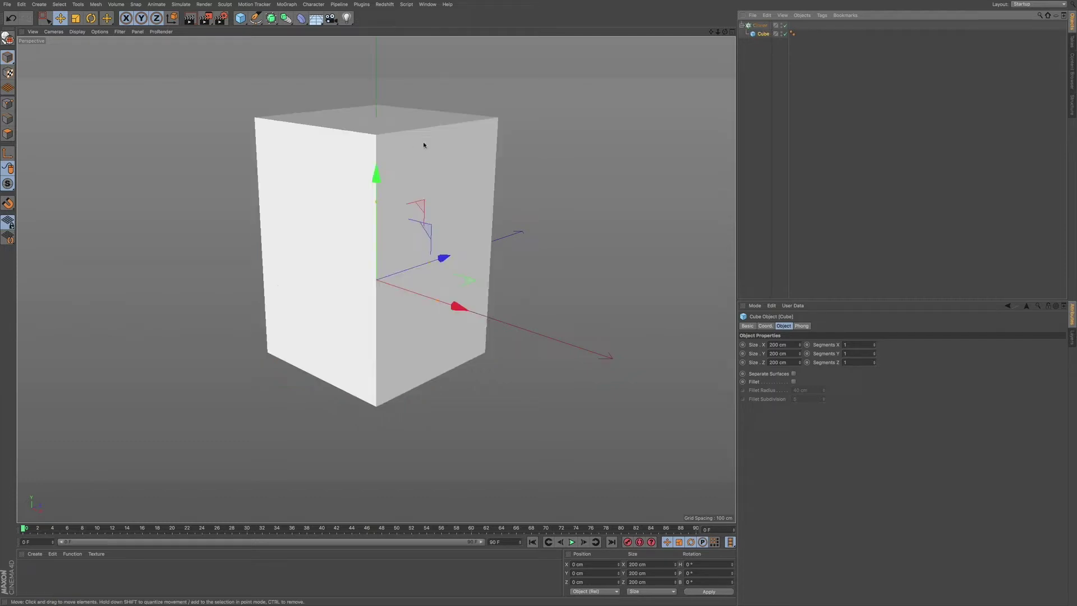
Step: Select the Cloner and check its Coord. and Object settings: Linear mode, count 3
click(761, 26)
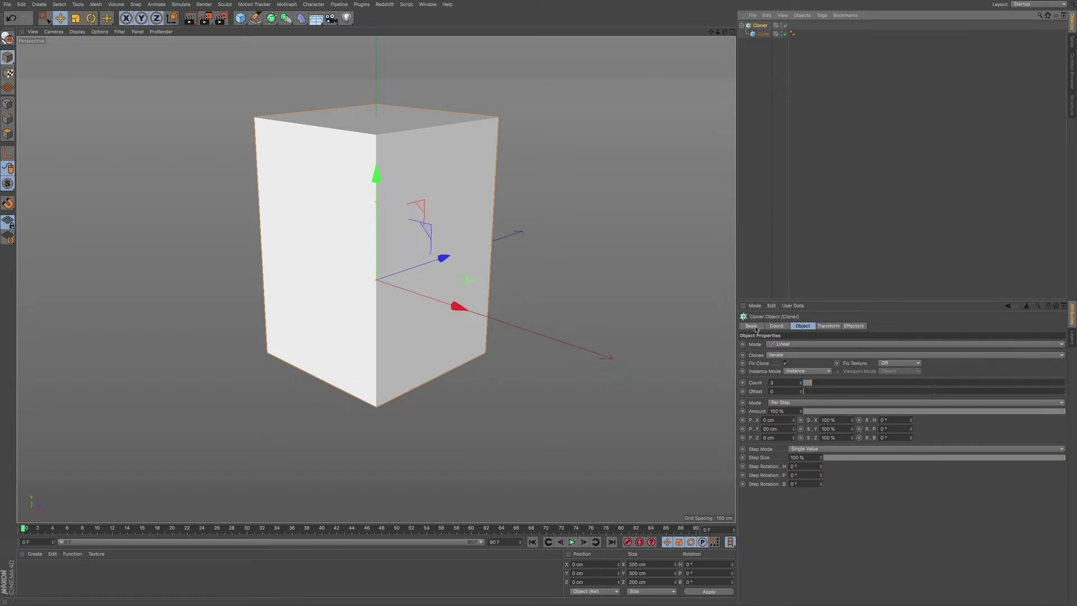
click(777, 325)
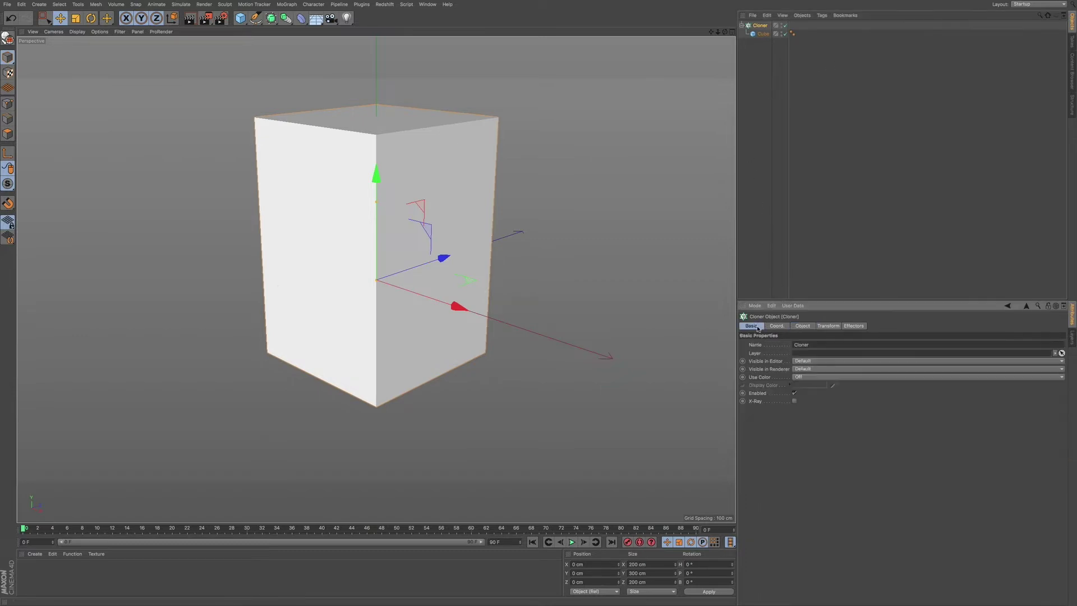
click(802, 325)
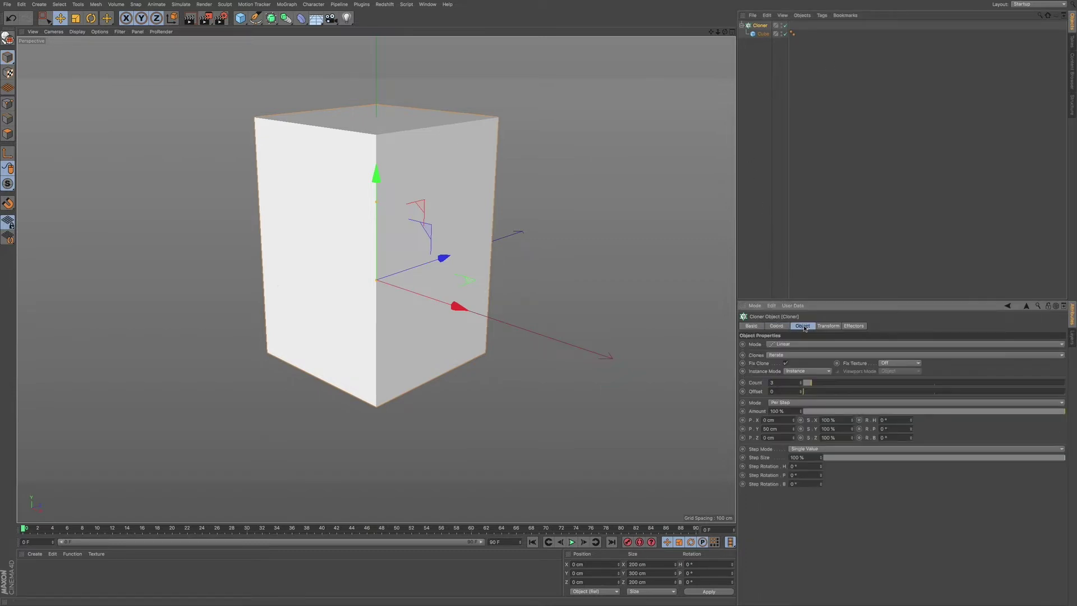
Step: Scale the Cube down to 34.2 cm per side so the clones separate
click(762, 34)
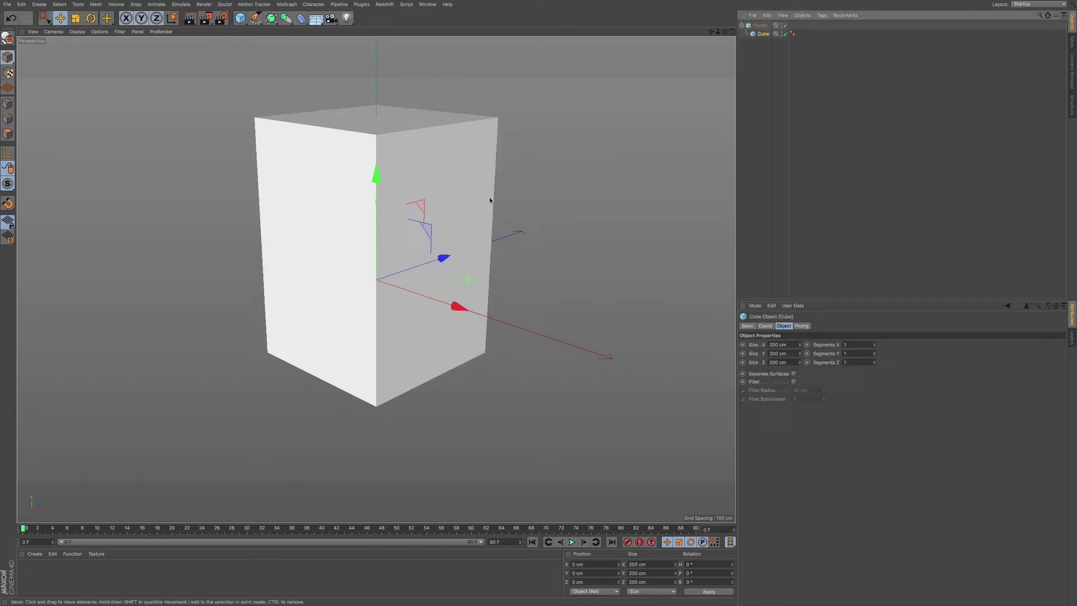
key(t)
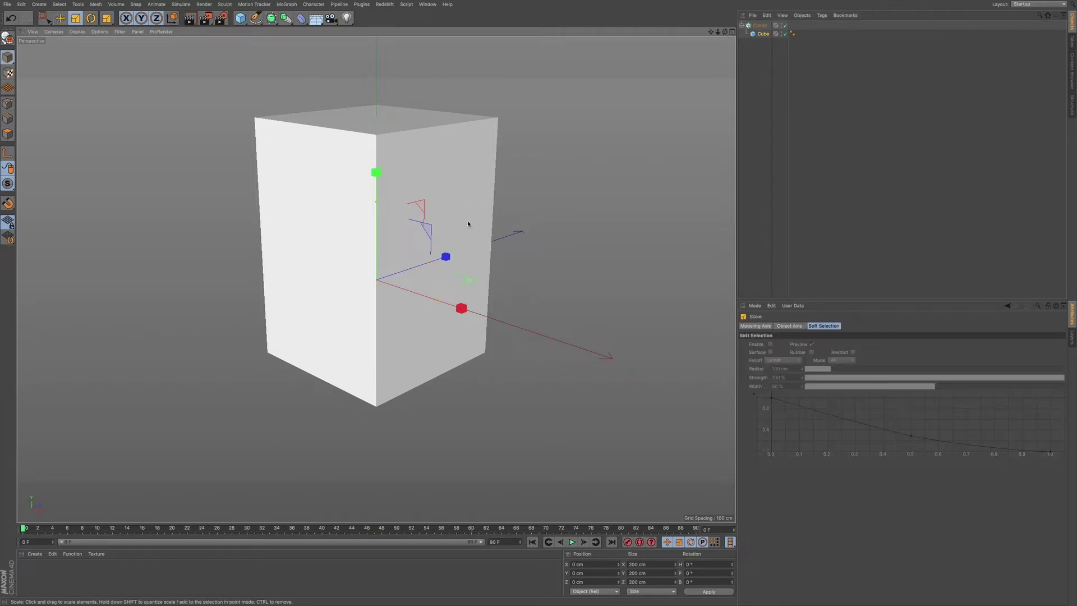
drag(475, 214, 221, 304)
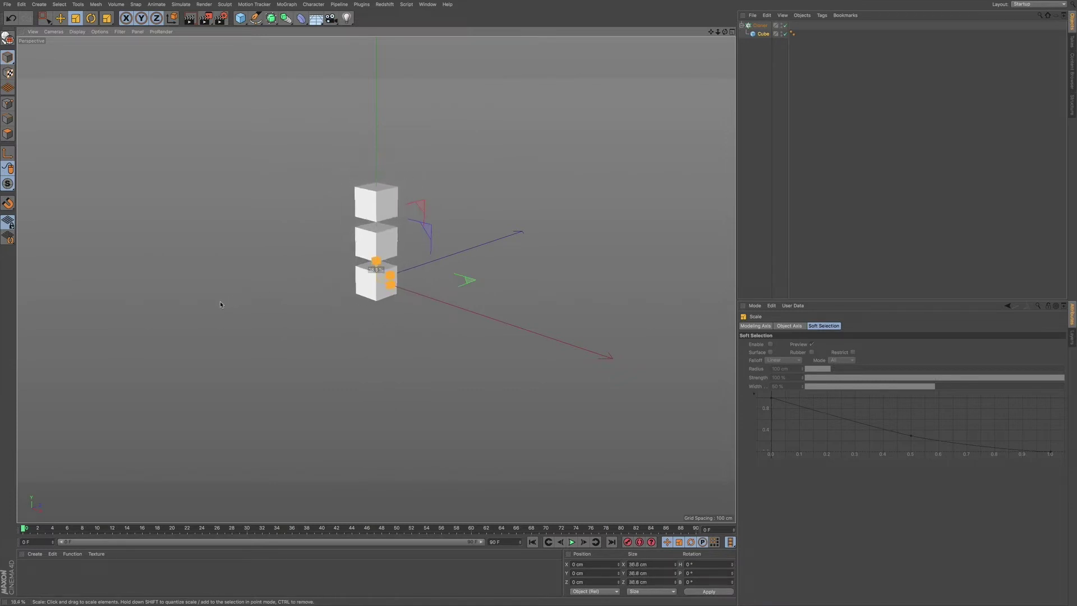
drag(220, 305, 217, 301)
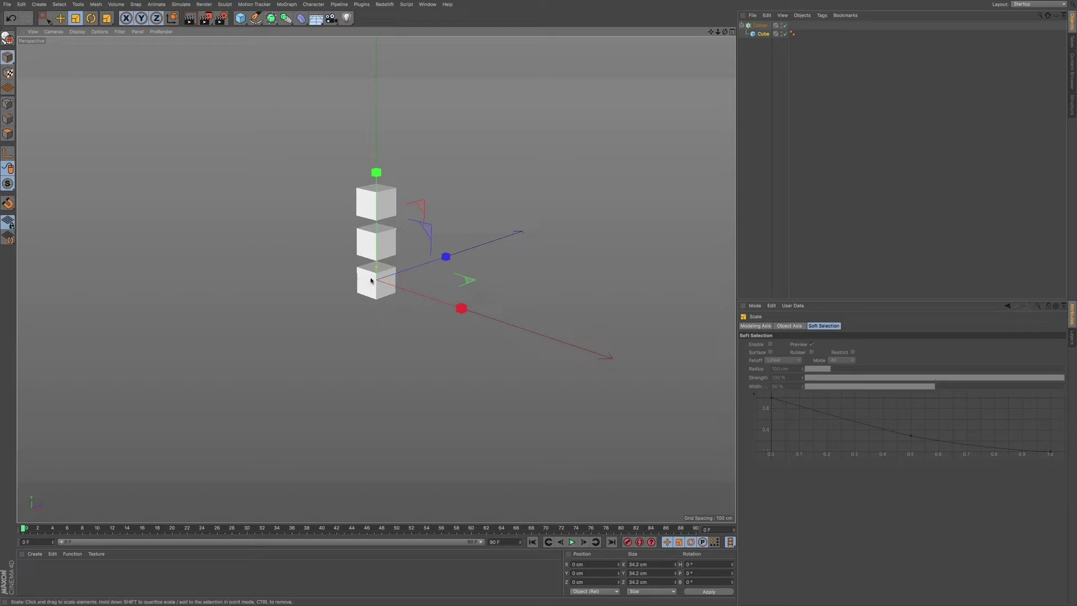
drag(371, 281, 396, 283)
scroll(380, 331, up, 2)
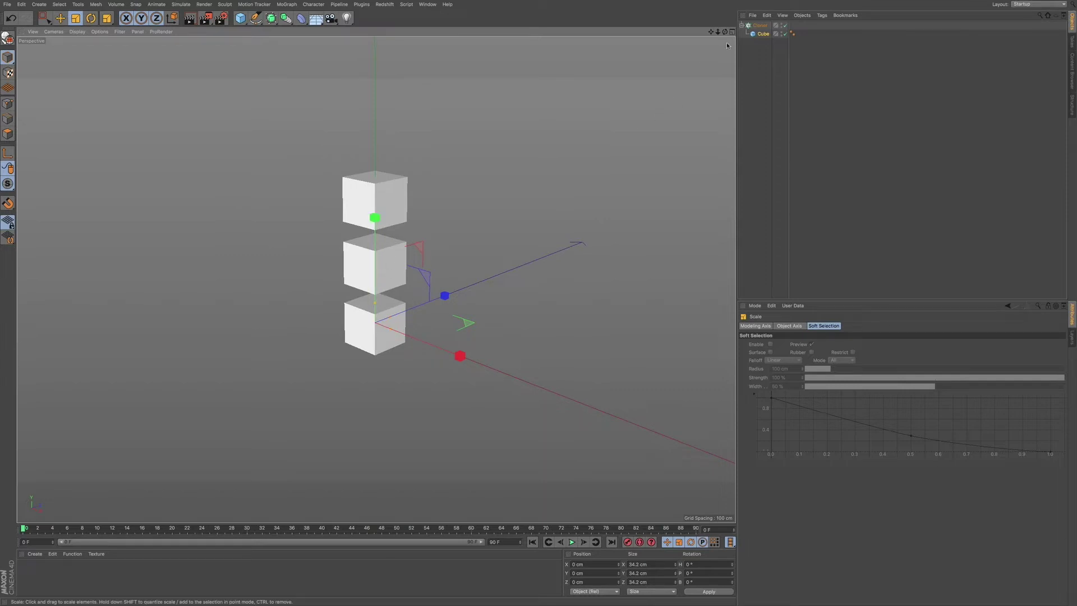
Step: Set the Cloner's Count to 5 and orbit to look down on the column
click(760, 25)
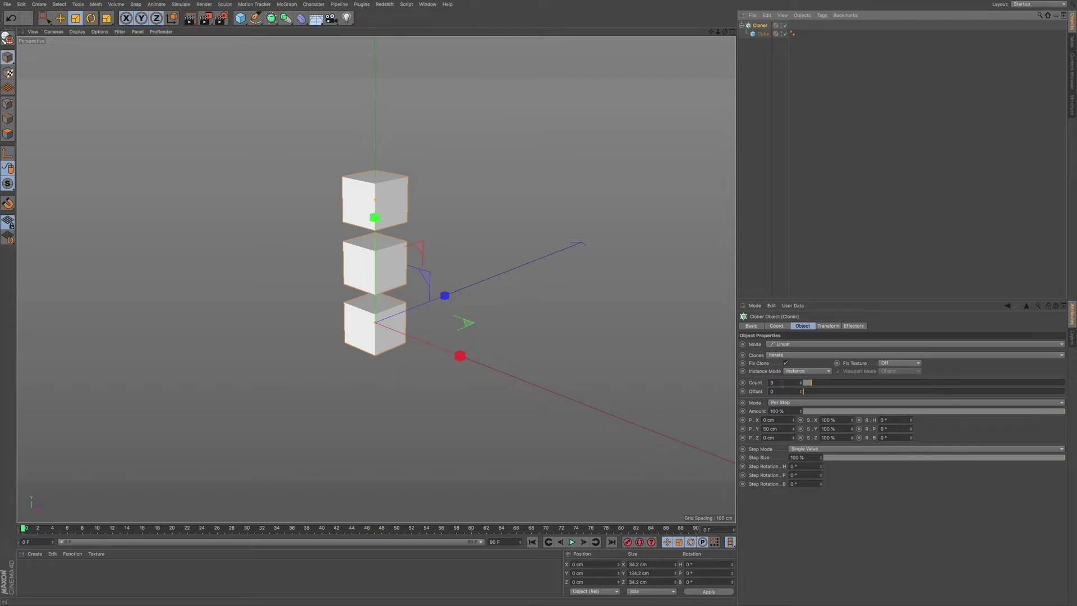
click(800, 382)
click(800, 381)
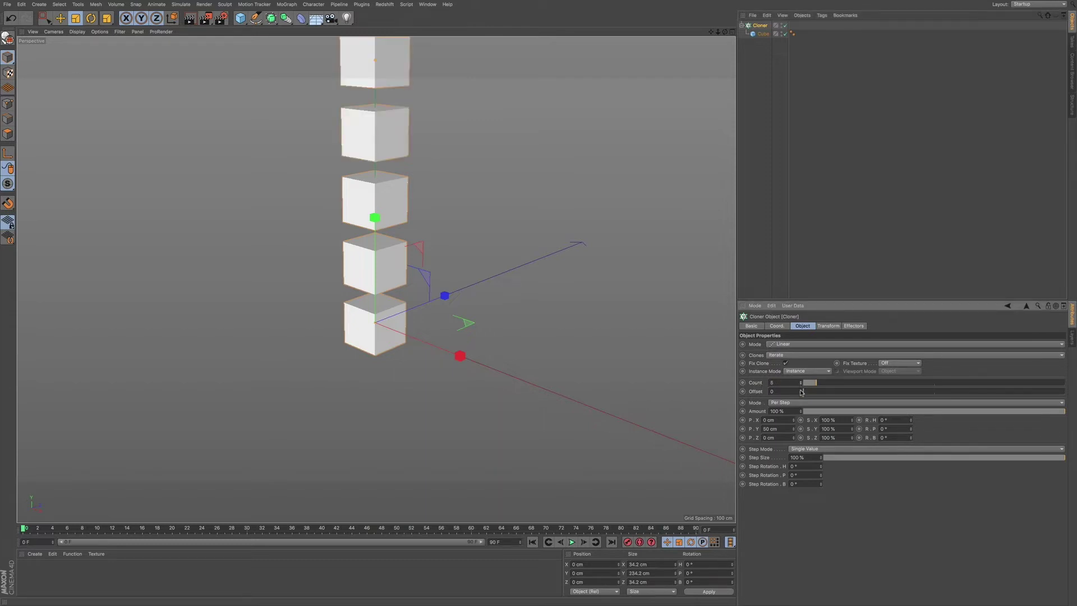
click(800, 384)
click(801, 385)
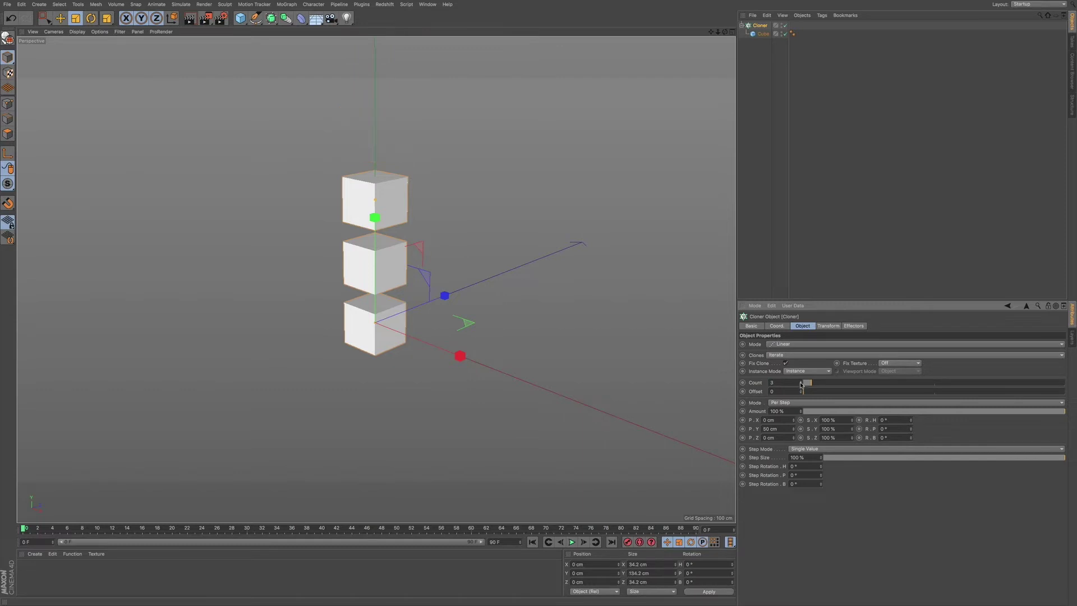
click(798, 382)
click(800, 382)
click(801, 381)
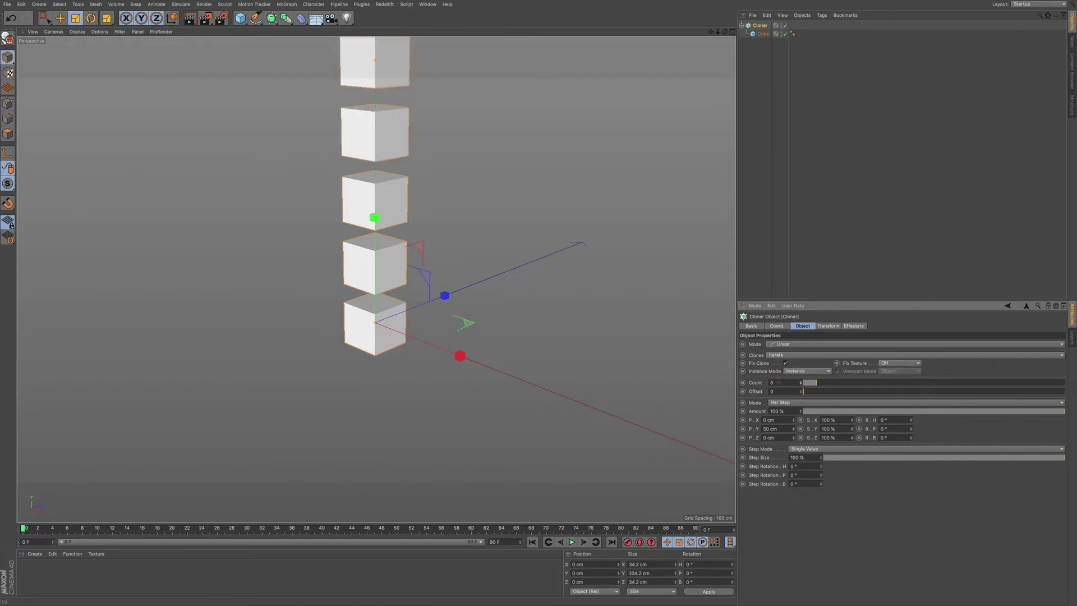
alt+drag(354, 311, 371, 386)
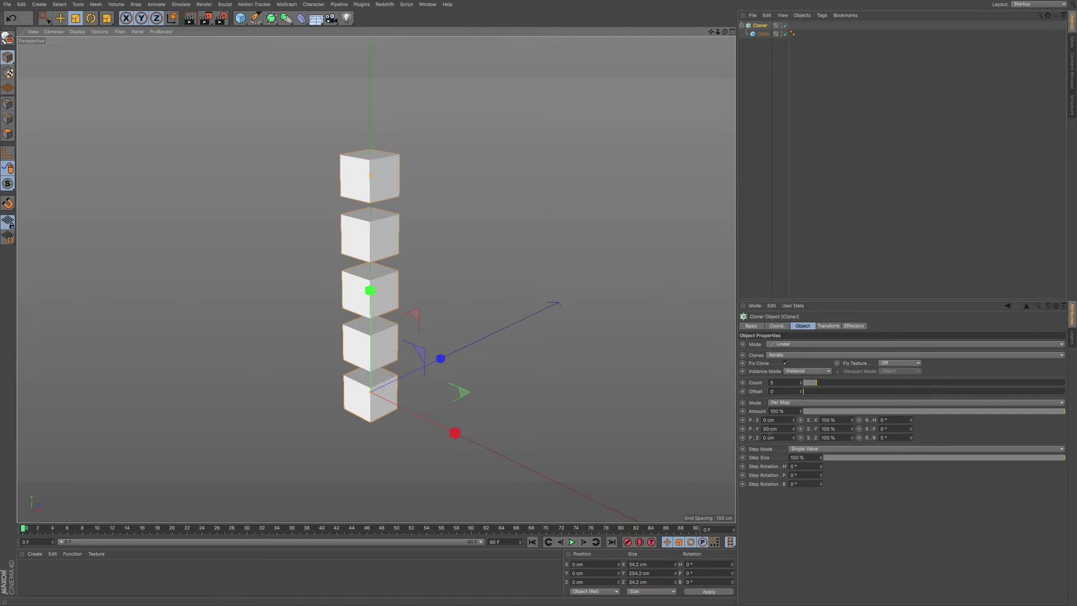
click(782, 429)
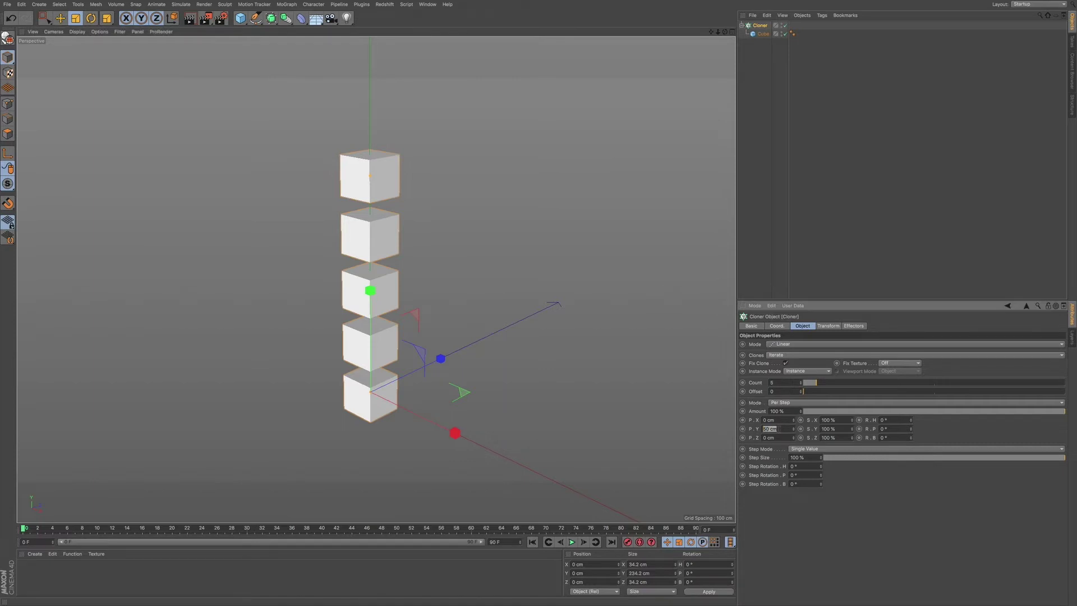
text(0)
key(Return)
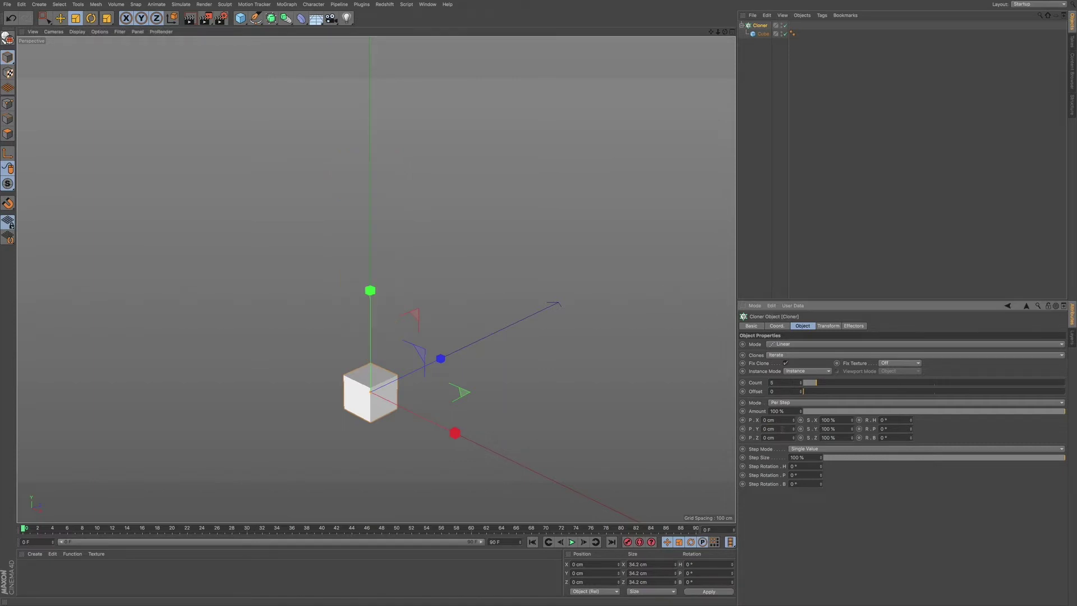
click(772, 420)
text(50)
key(Return)
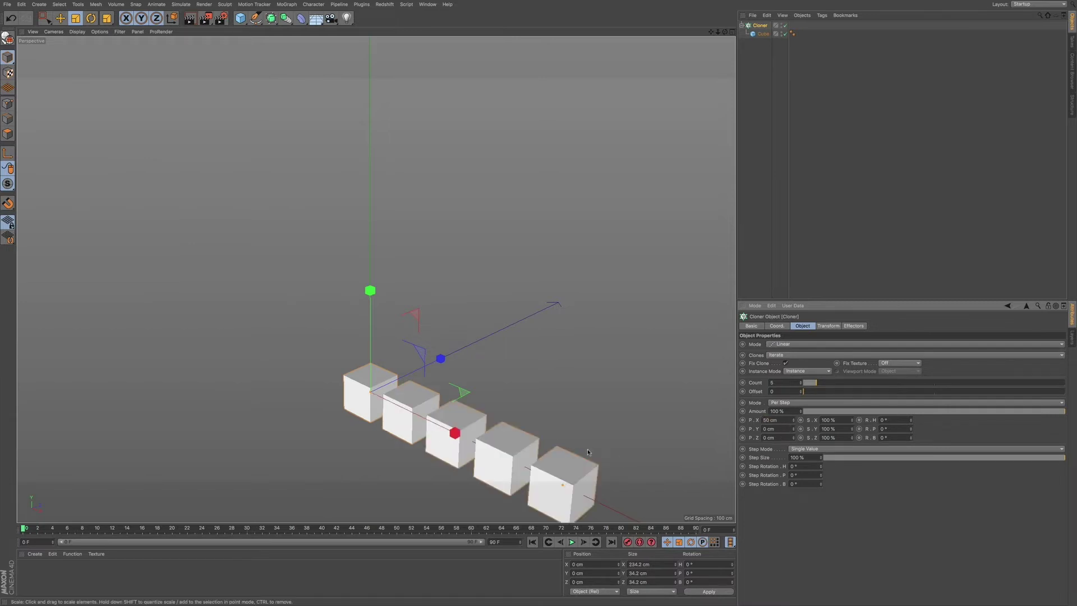
click(770, 420)
text(0)
click(773, 438)
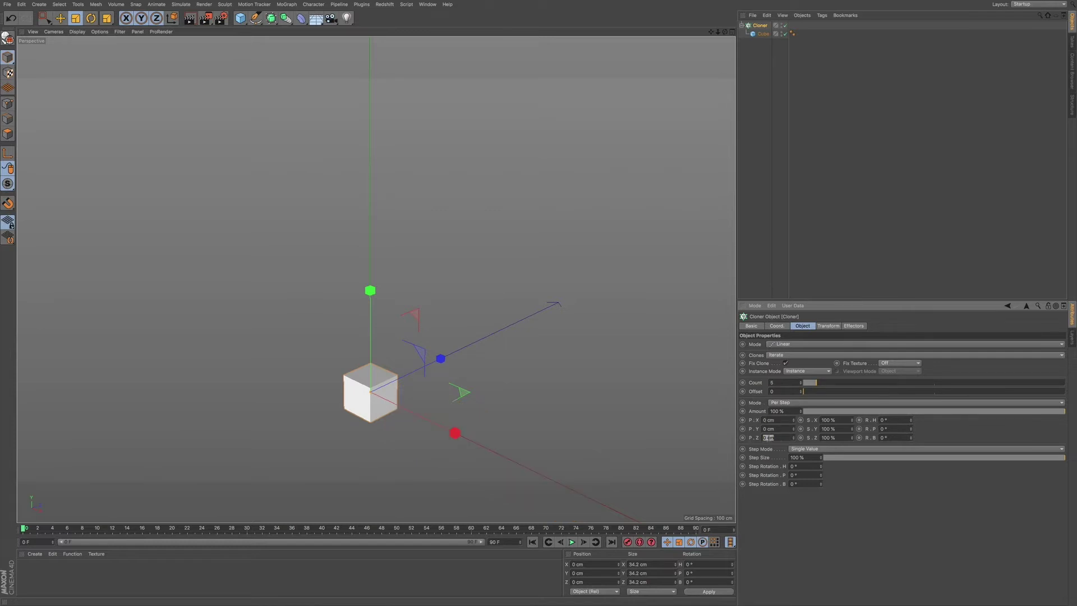
text(50)
key(Return)
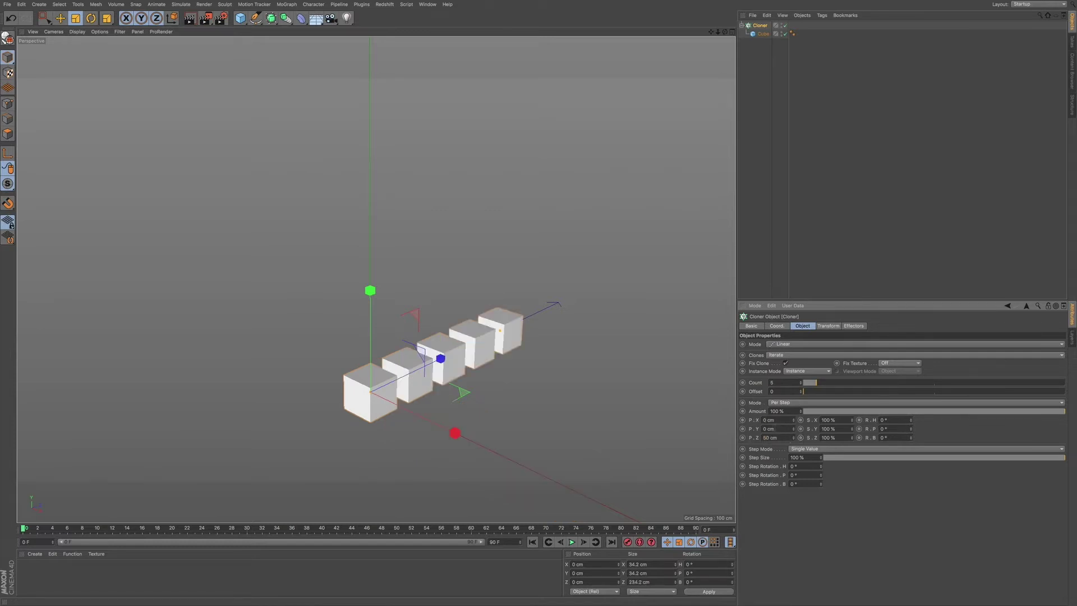
click(778, 437)
text(0)
click(773, 429)
text(50)
key(Return)
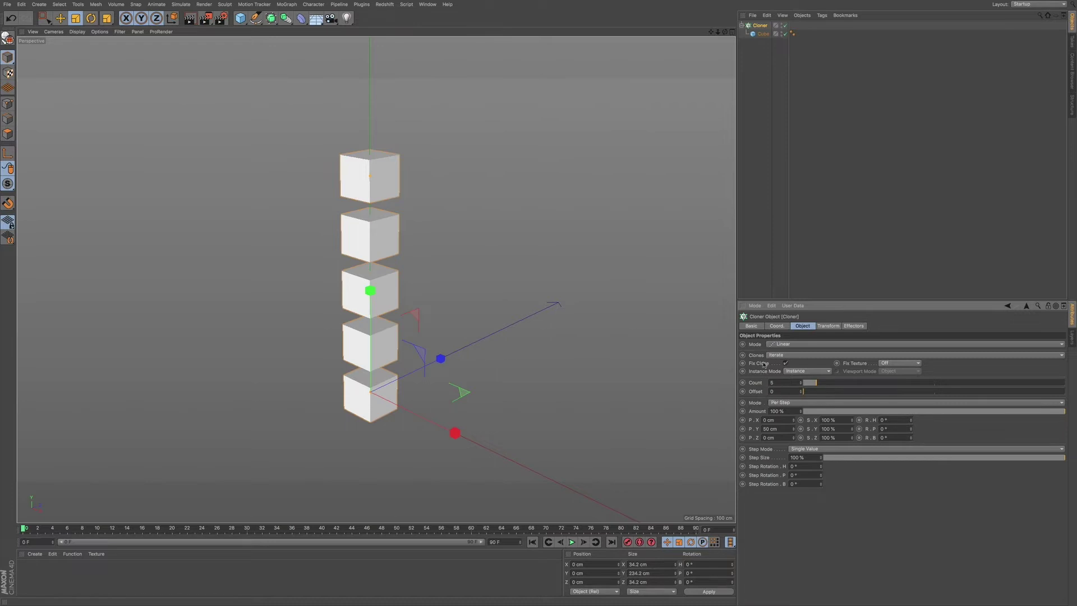
Step: Switch the Cloner's mode to Object
click(793, 345)
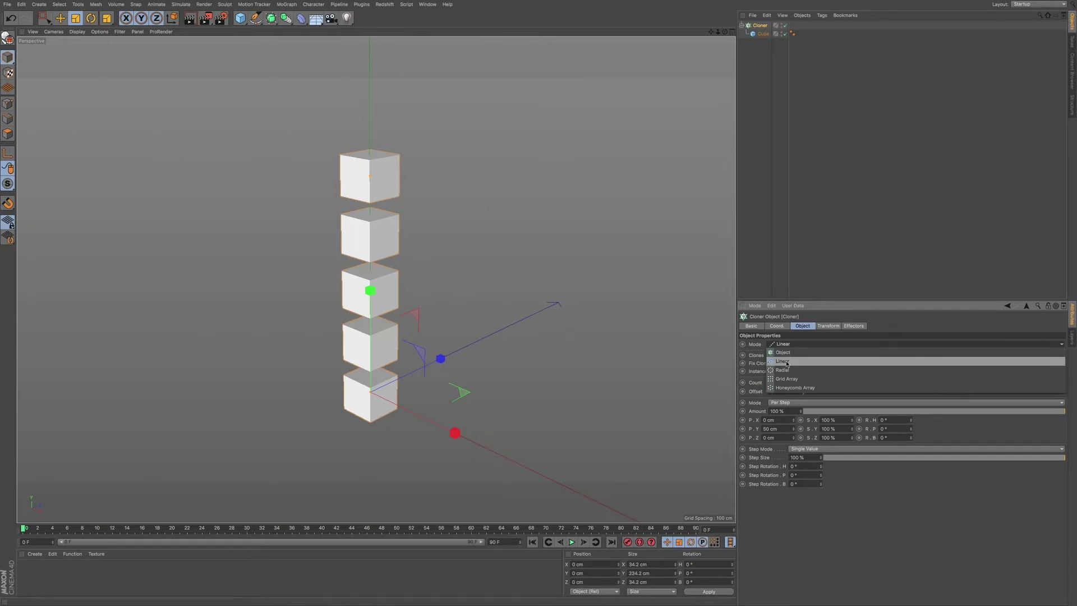
click(785, 352)
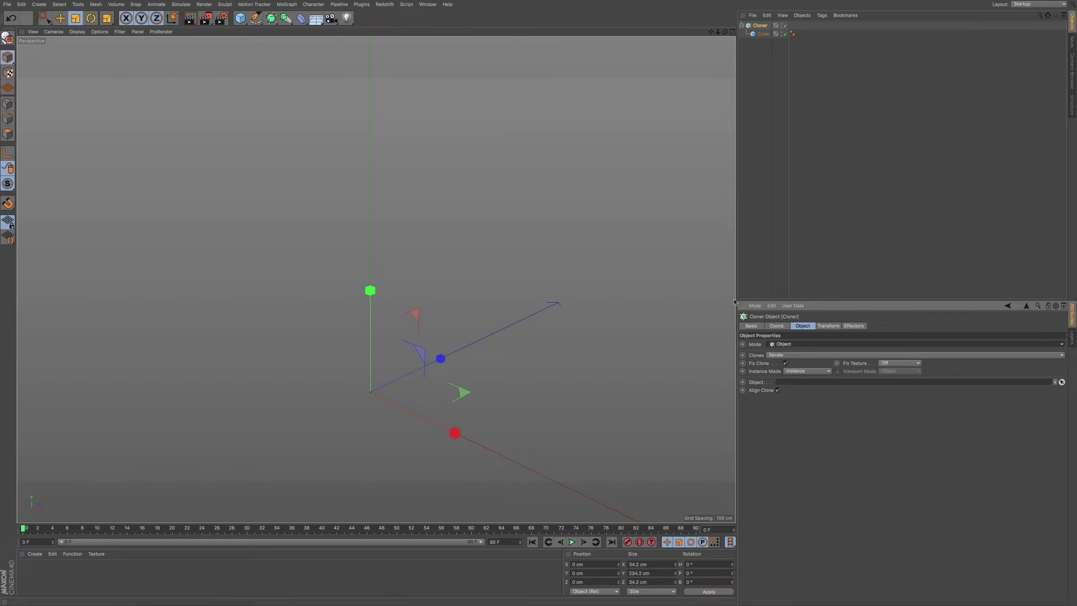
click(304, 72)
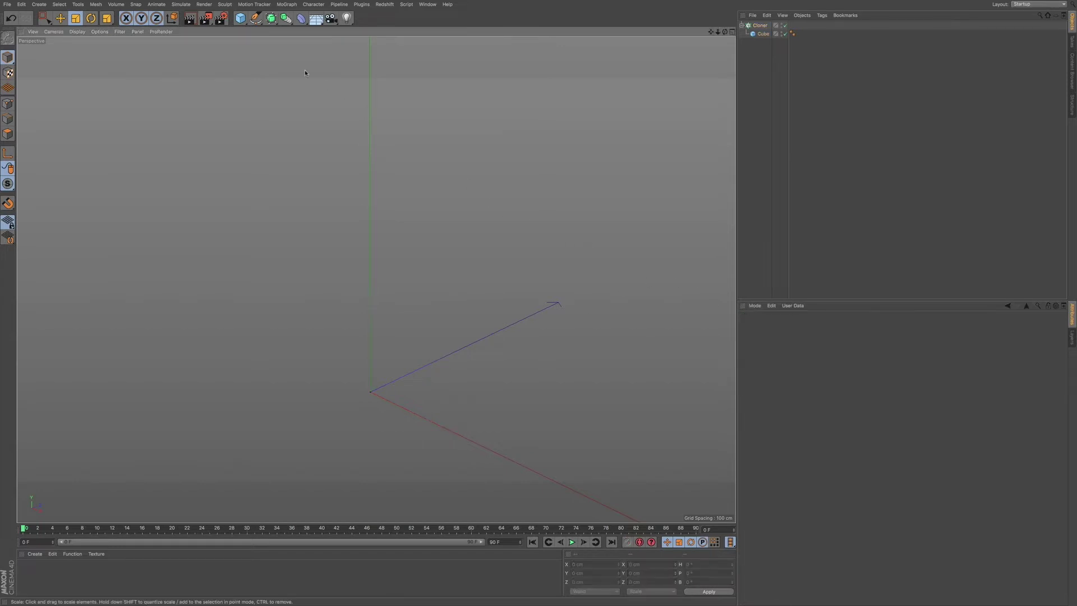
click(760, 25)
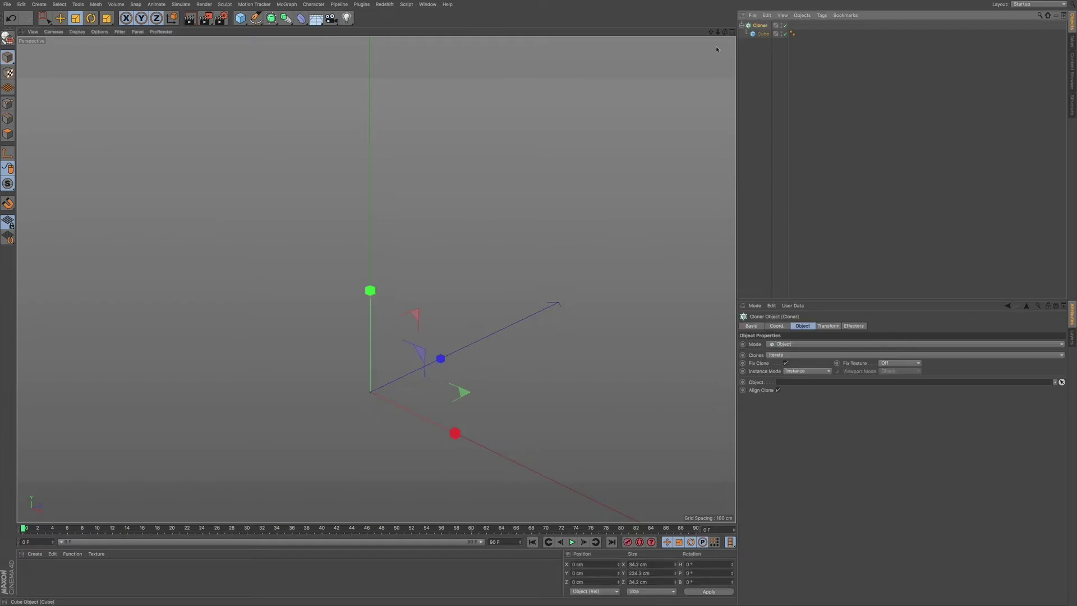
Step: Add a Sphere and make it the Cloner's source object, keeping it visible
click(240, 17)
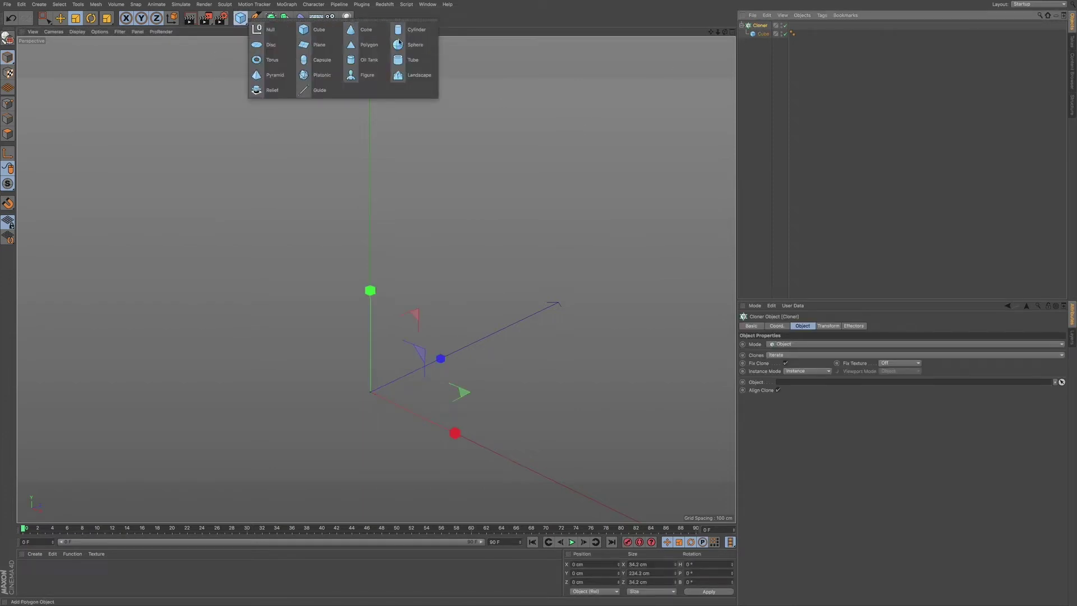
click(415, 44)
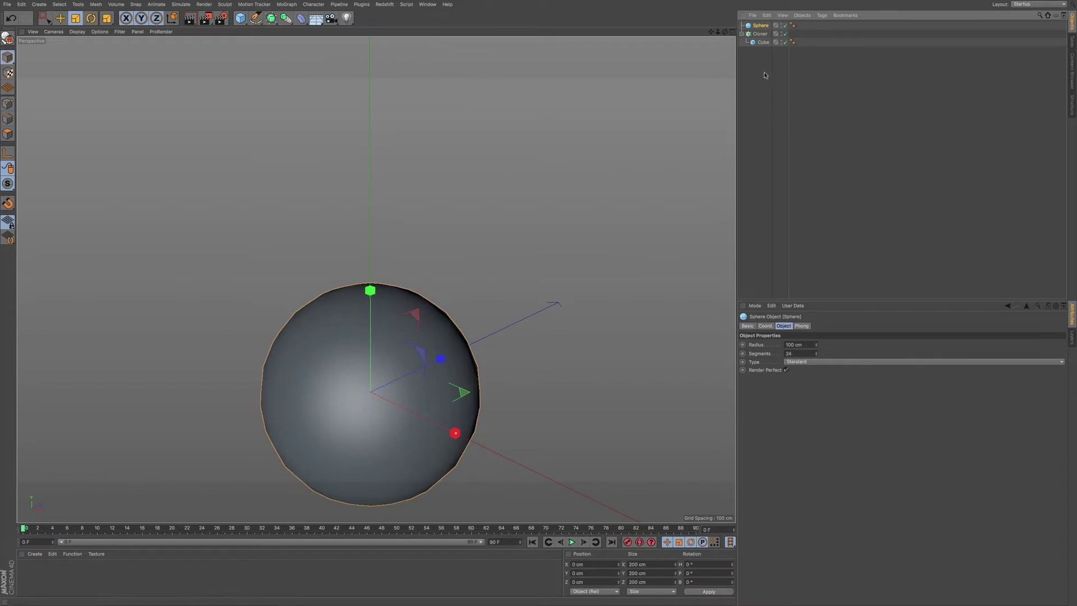
click(786, 25)
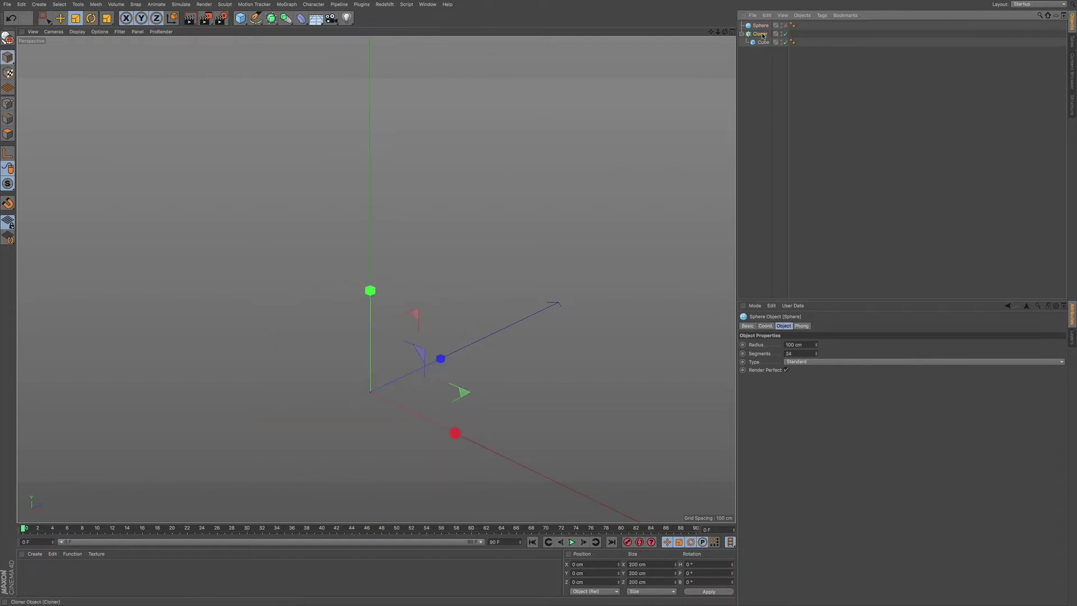
click(760, 33)
drag(760, 27, 797, 386)
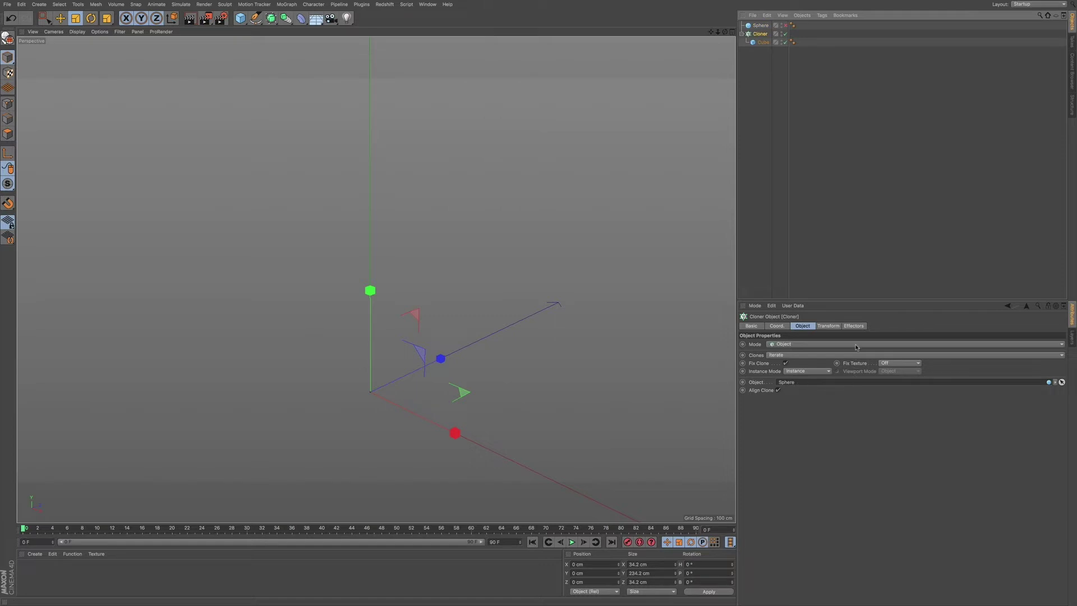
click(761, 43)
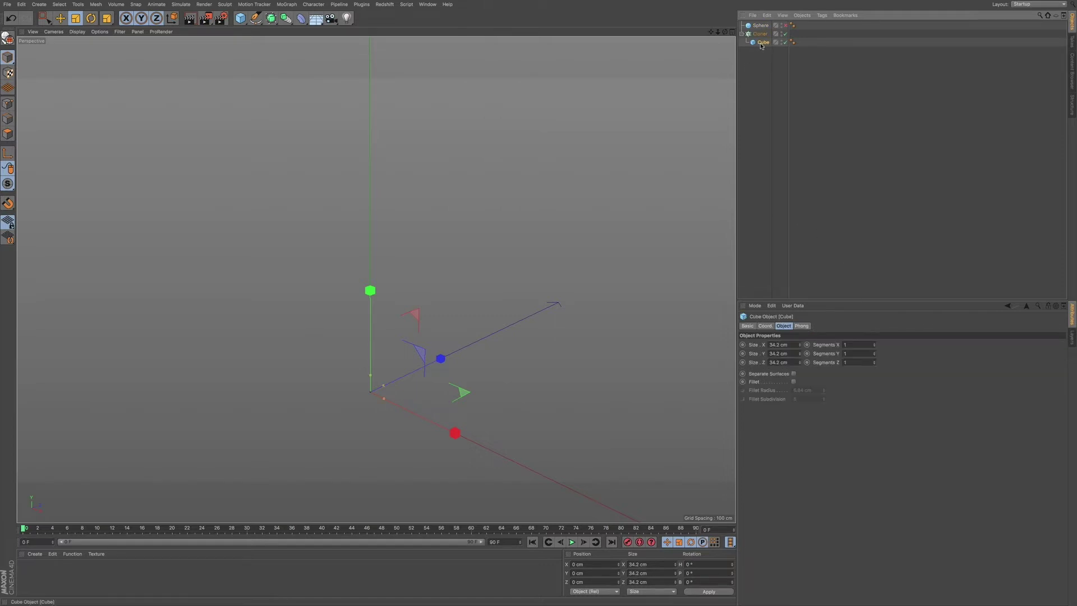
click(784, 26)
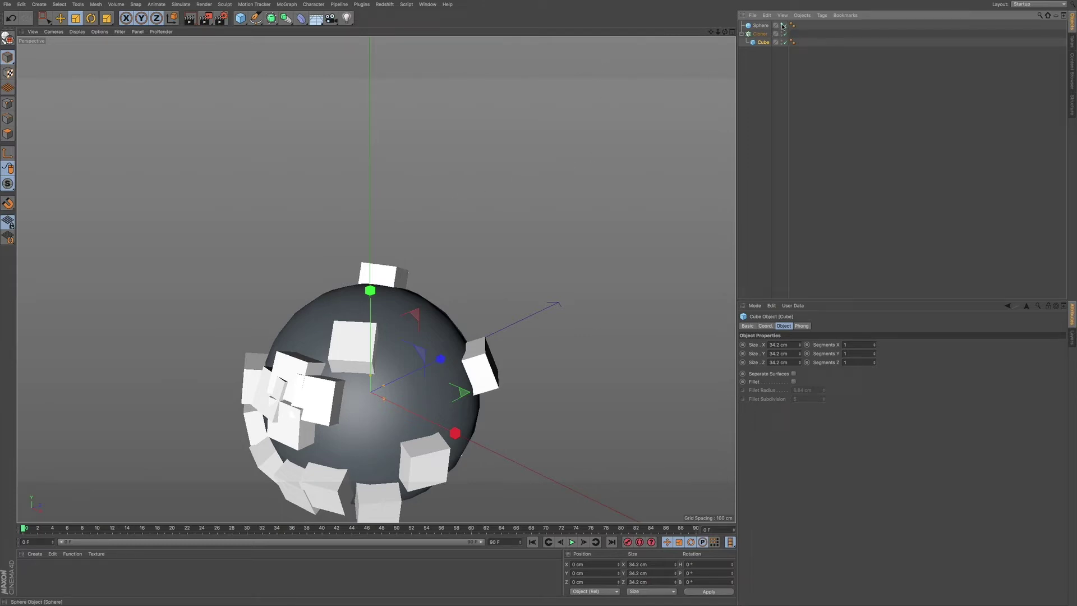
Step: Hide the Sphere so only the 20 cloned cubes remain, then select the Cloner
click(783, 25)
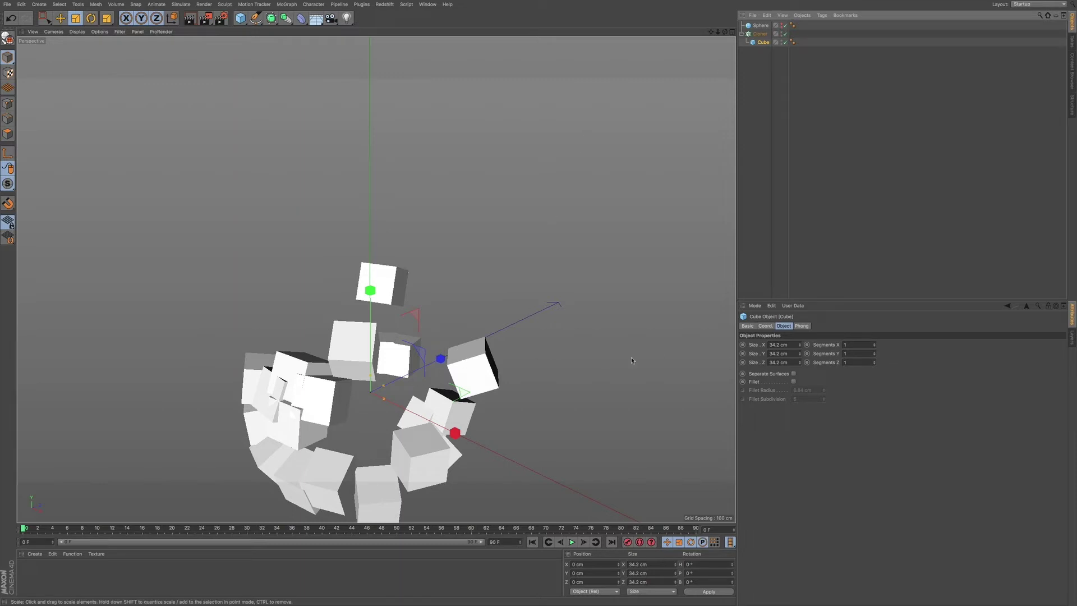
click(760, 33)
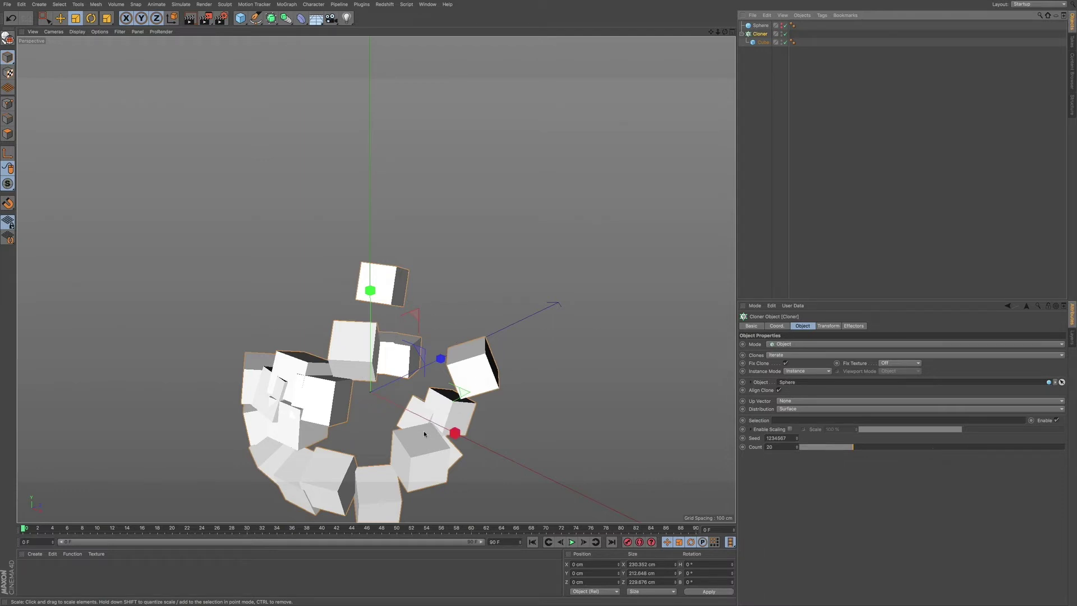
Step: Scale the Sphere up slightly and recentre the view on the cubes
click(760, 26)
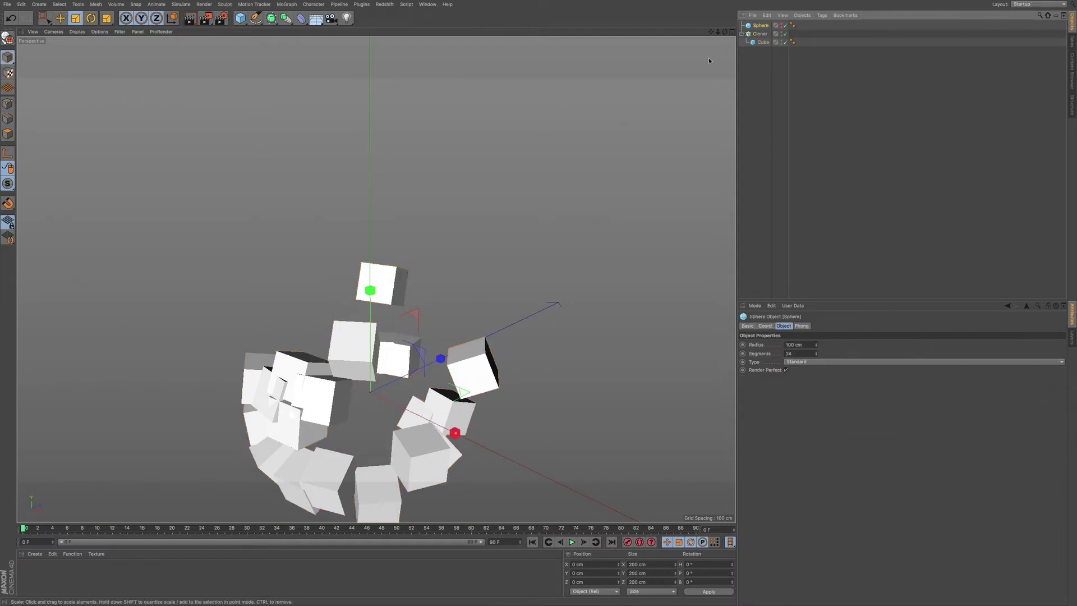
mouse_move(446, 322)
mouse_down()
mouse_move(619, 265)
mouse_move(460, 307)
mouse_move(658, 256)
mouse_move(457, 312)
mouse_move(452, 328)
mouse_up()
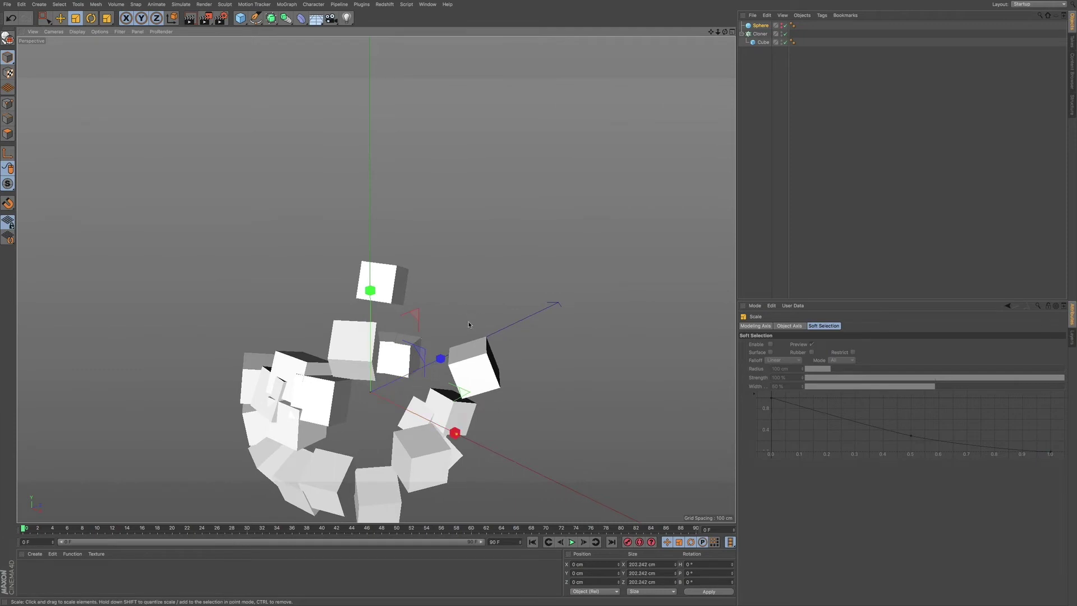
alt+middle_drag(466, 310, 419, 270)
scroll(390, 310, up, 4)
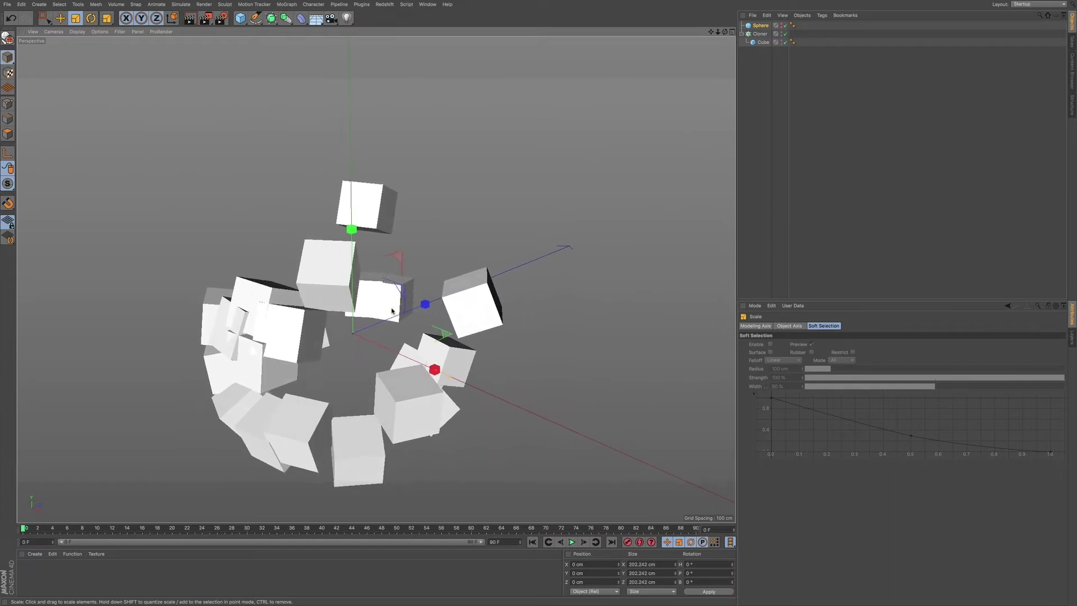
alt+middle_drag(390, 310, 440, 272)
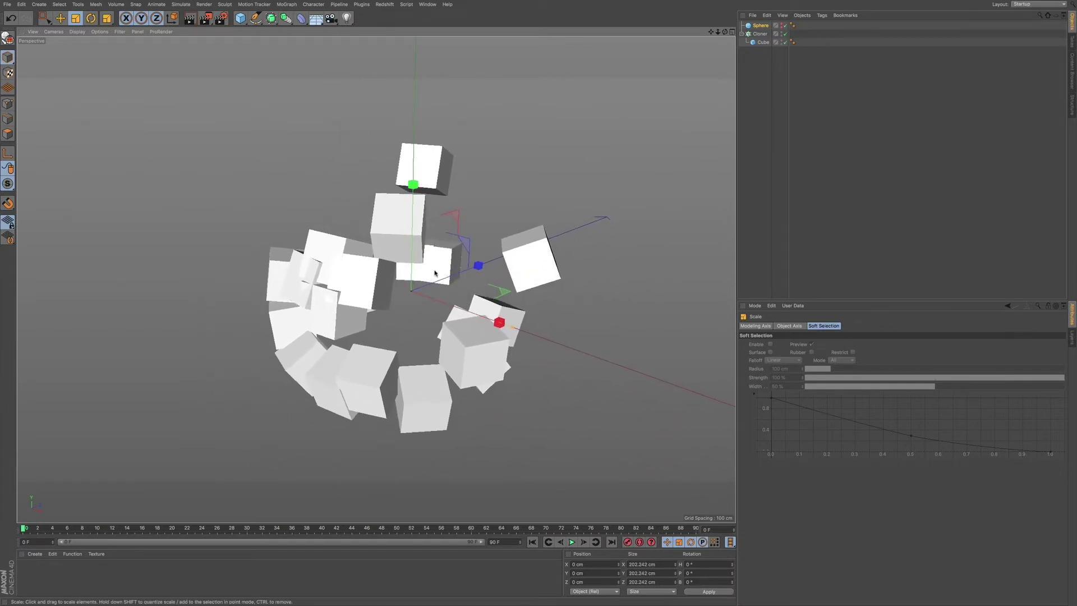
alt+middle_drag(430, 279, 450, 303)
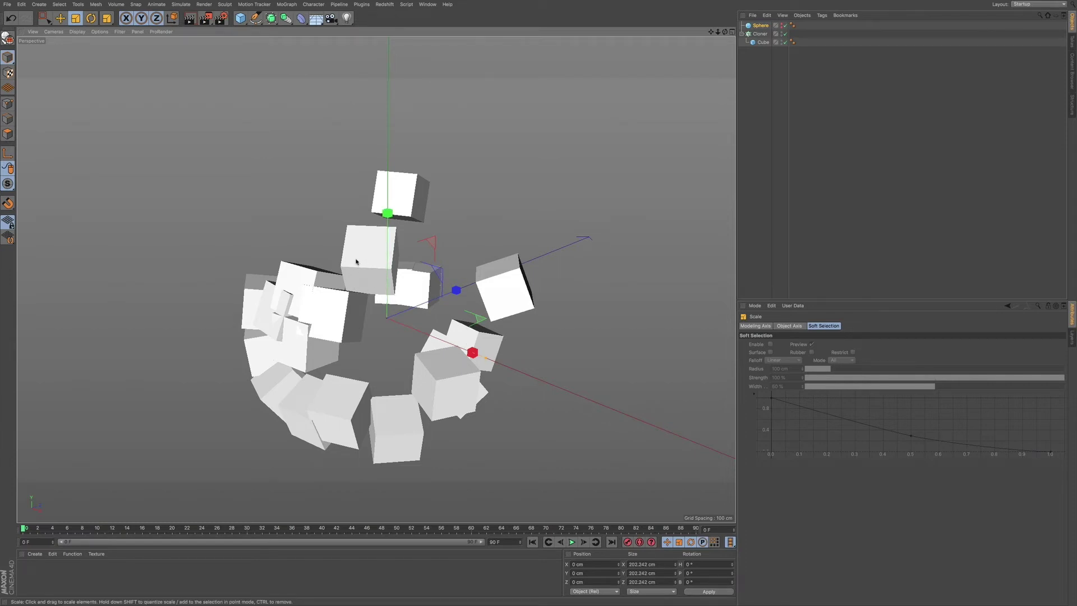
Step: Delete the Sphere object from the scene
click(762, 42)
click(760, 25)
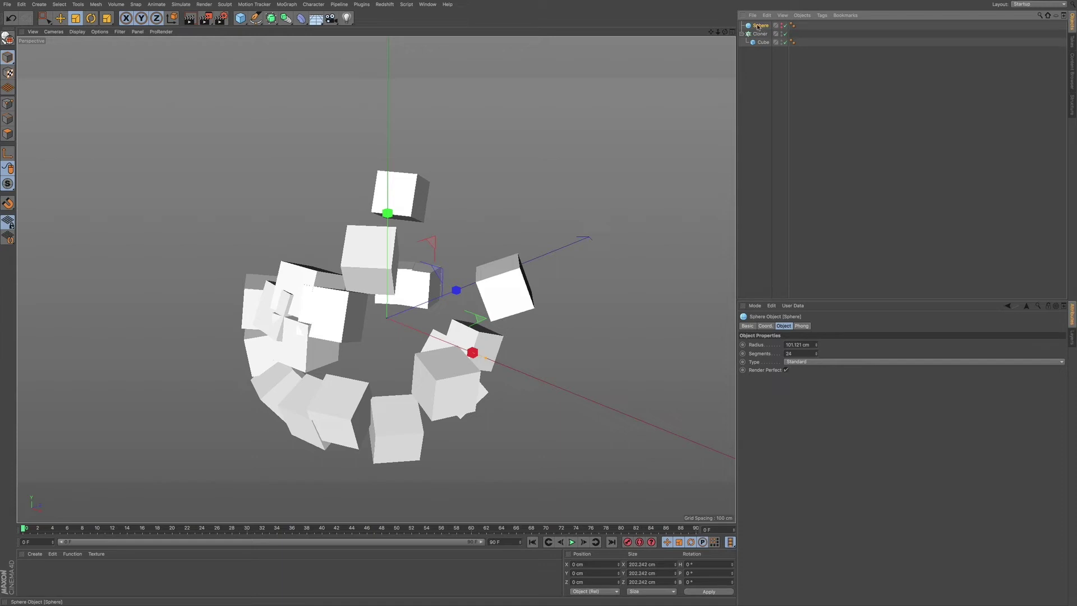
key(Delete)
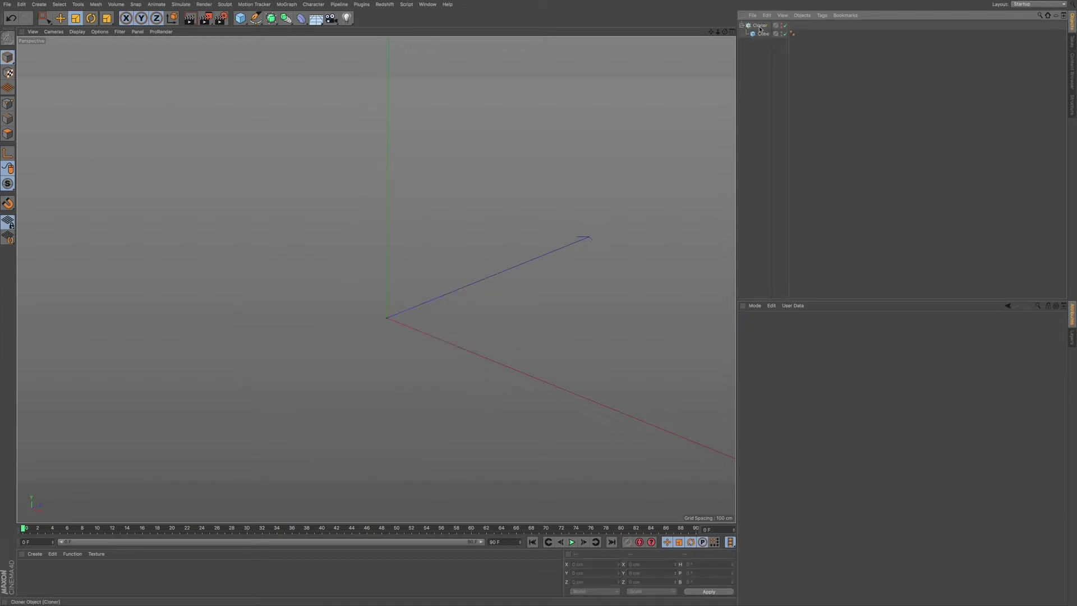
Step: Switch the Cloner's mode to Grid Array after briefly trying Radial
click(760, 25)
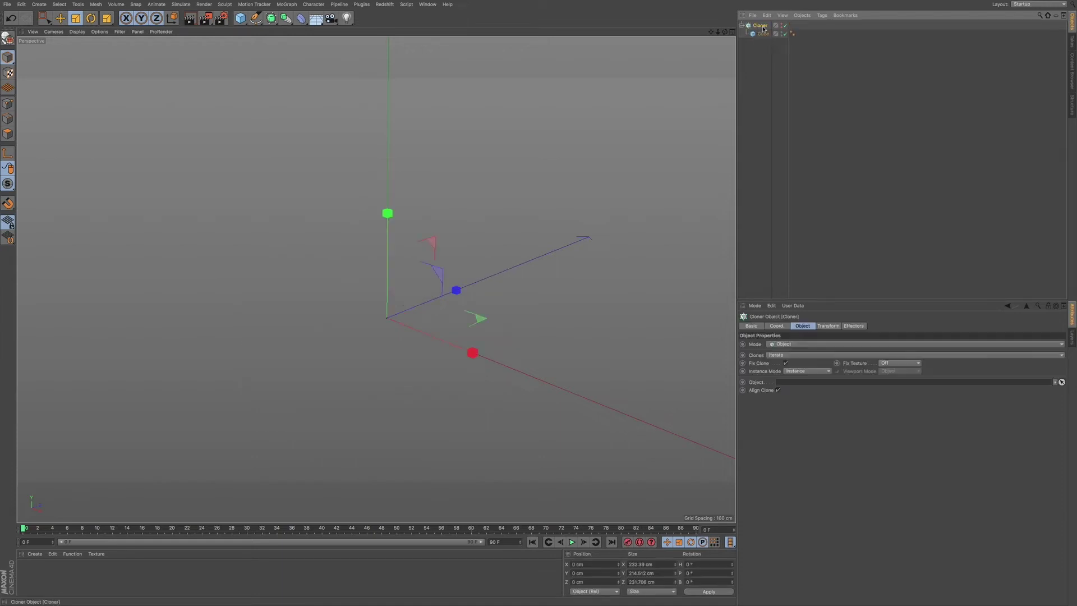
click(793, 344)
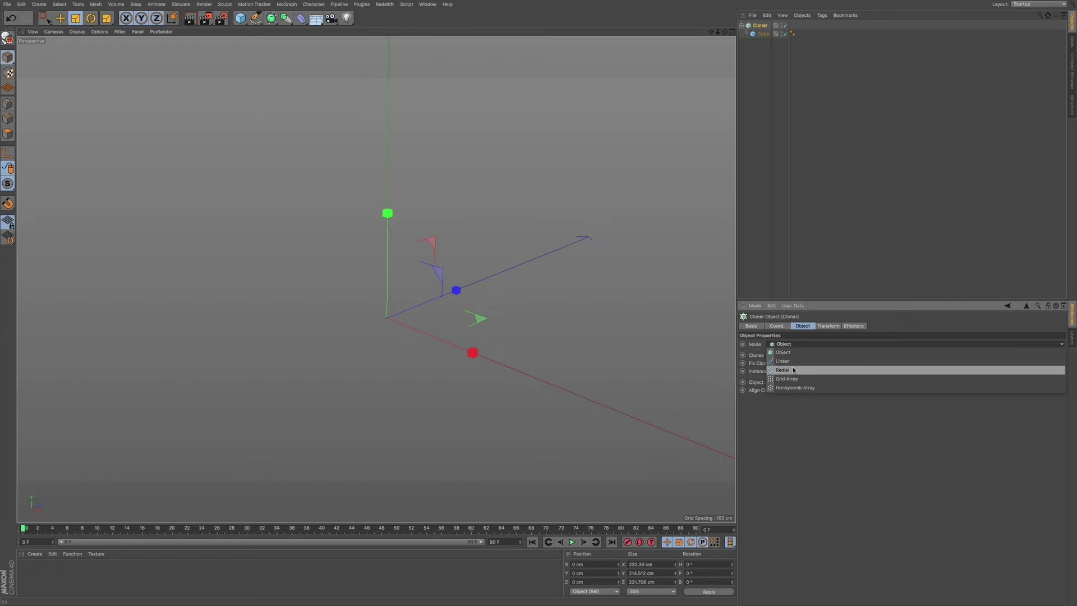
click(793, 369)
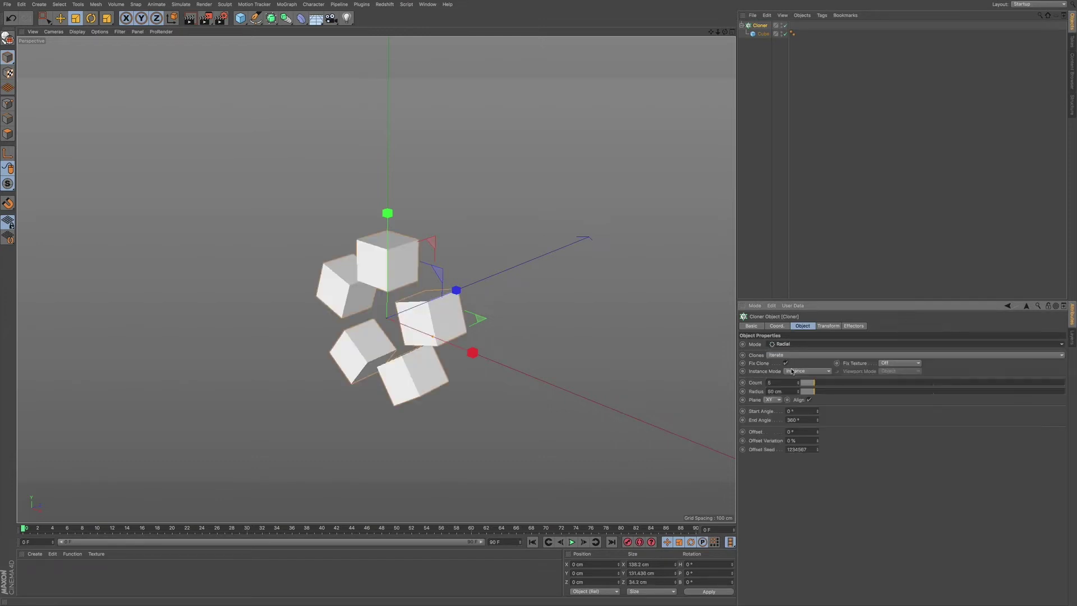
click(787, 356)
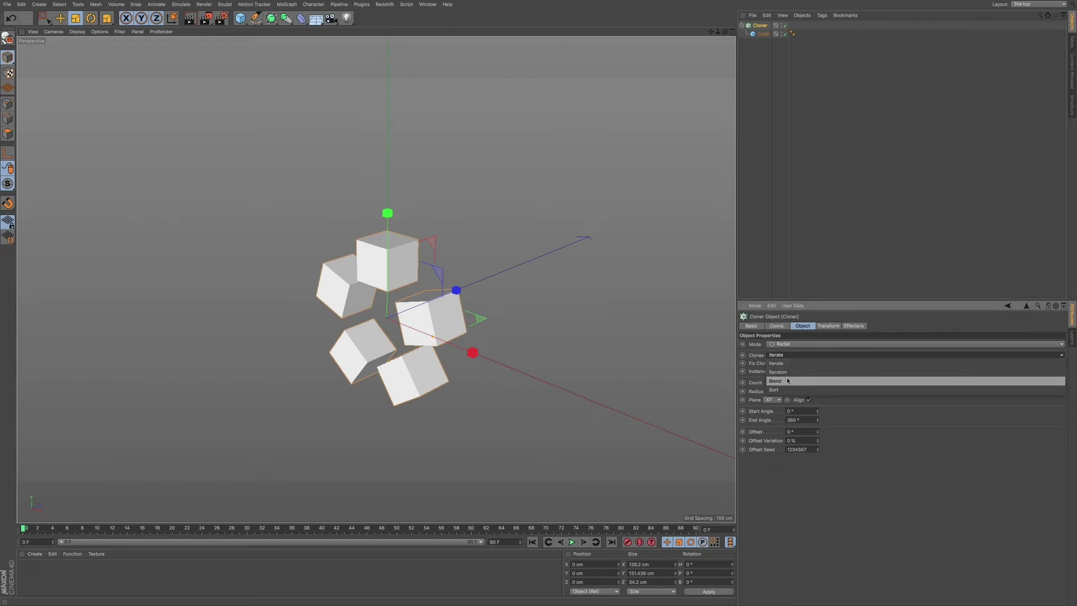
click(787, 381)
click(791, 345)
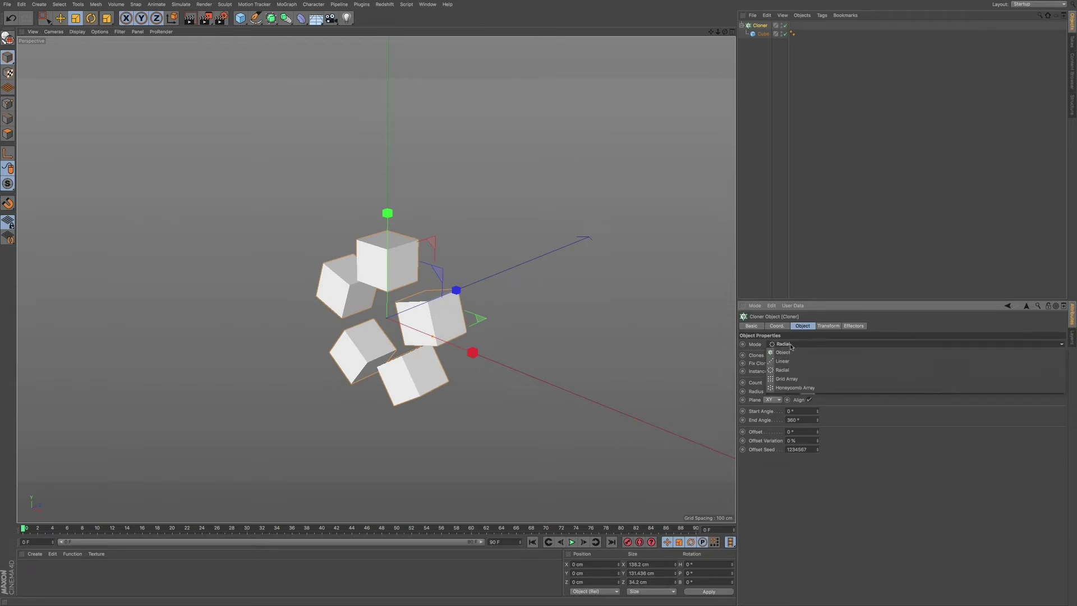
click(791, 379)
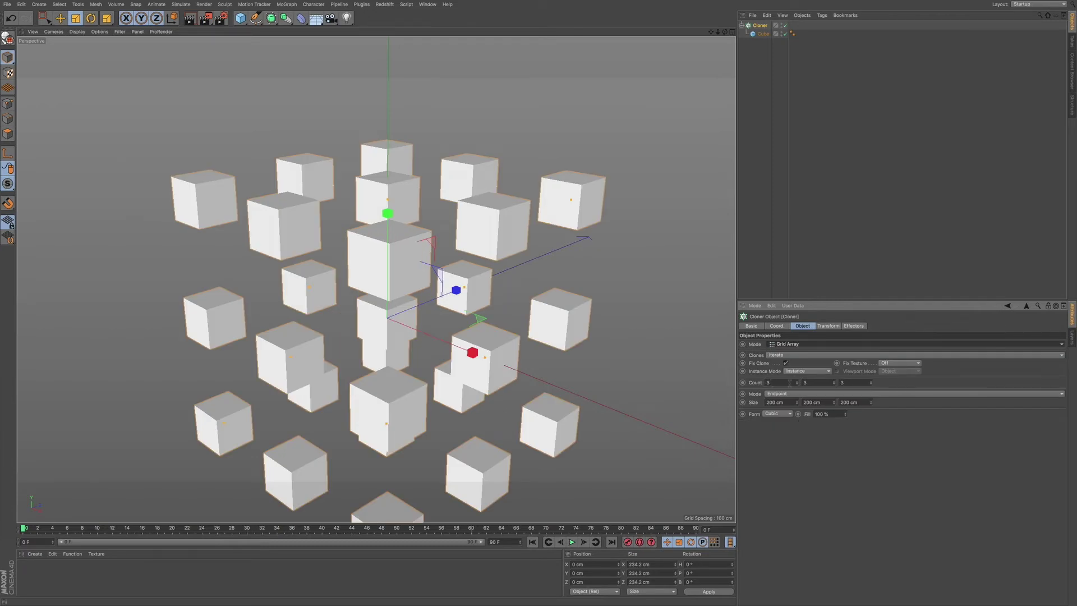
Step: Set the Grid Array counts to 4, 6 and 3
click(805, 382)
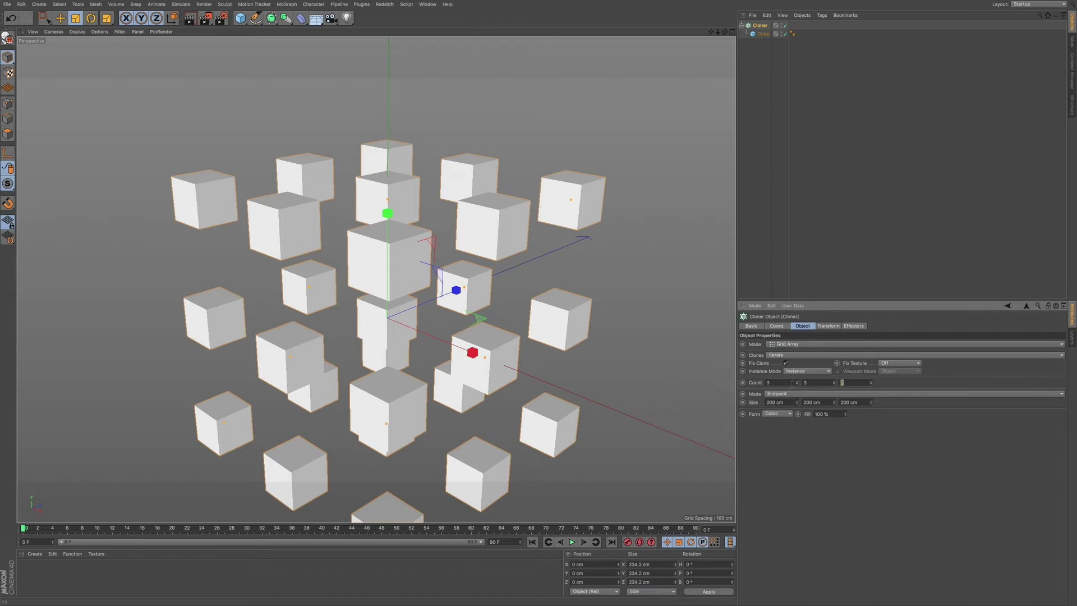
drag(797, 382, 824, 382)
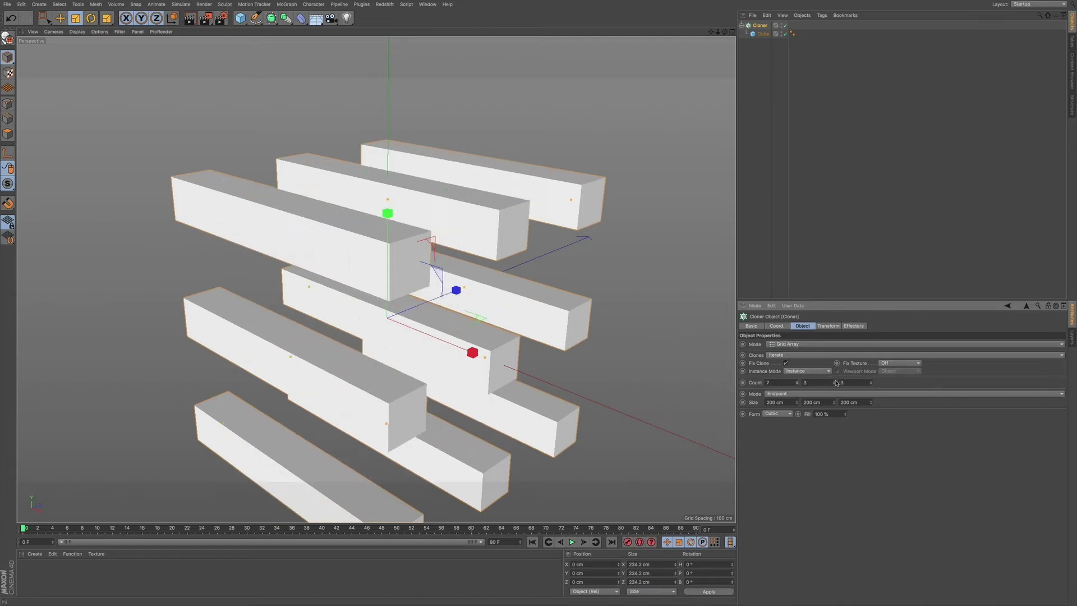
click(806, 382)
drag(834, 383, 793, 384)
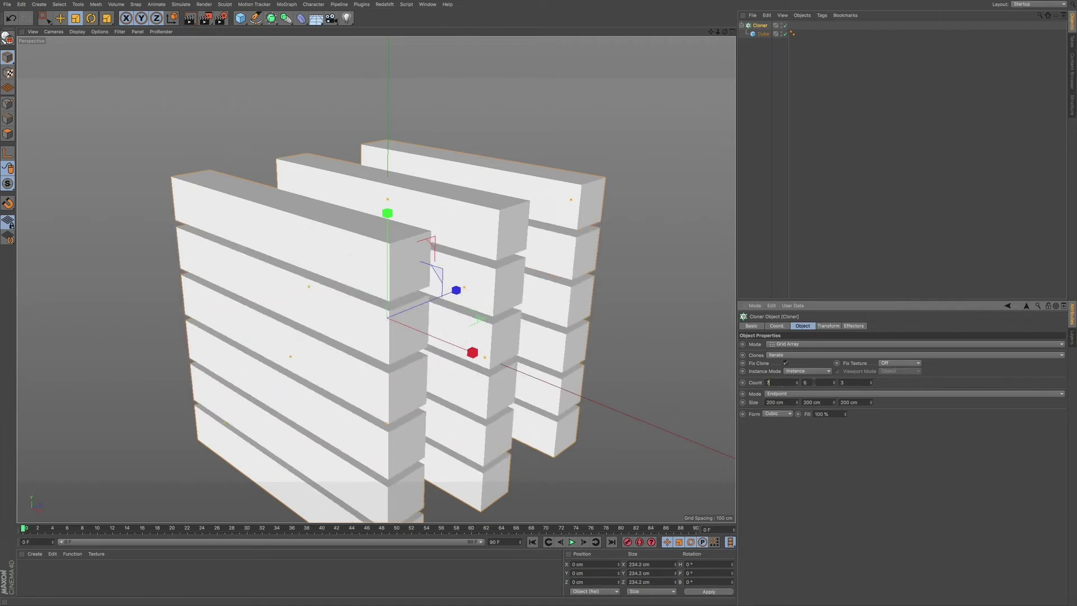
key(Tab)
click(797, 384)
click(797, 384)
click(797, 385)
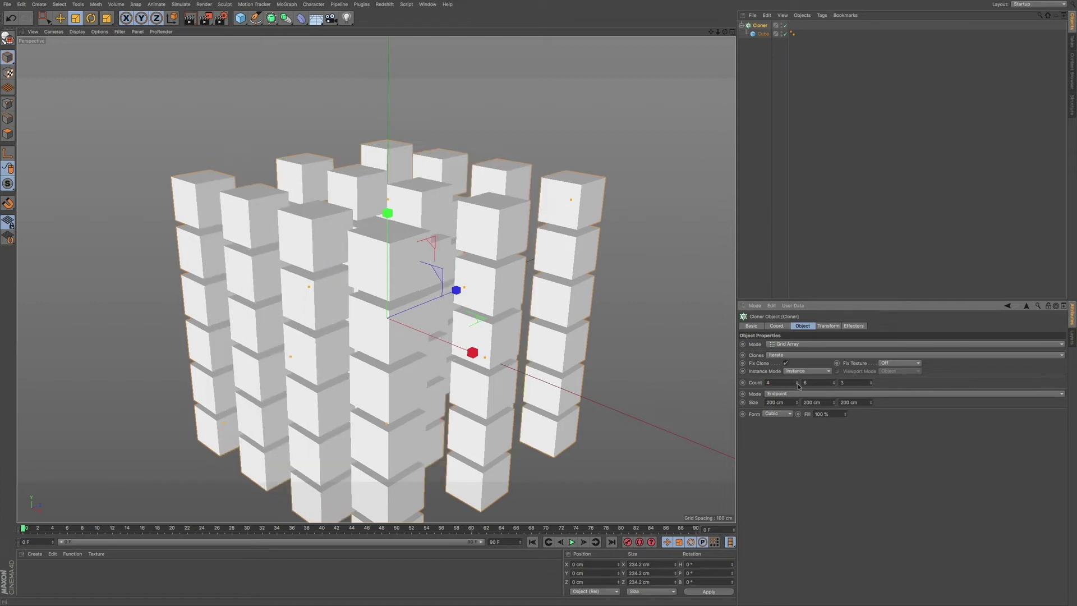
Step: Switch the Cloner to Honeycomb Array mode and raise its offset from 50% to 64%
click(794, 344)
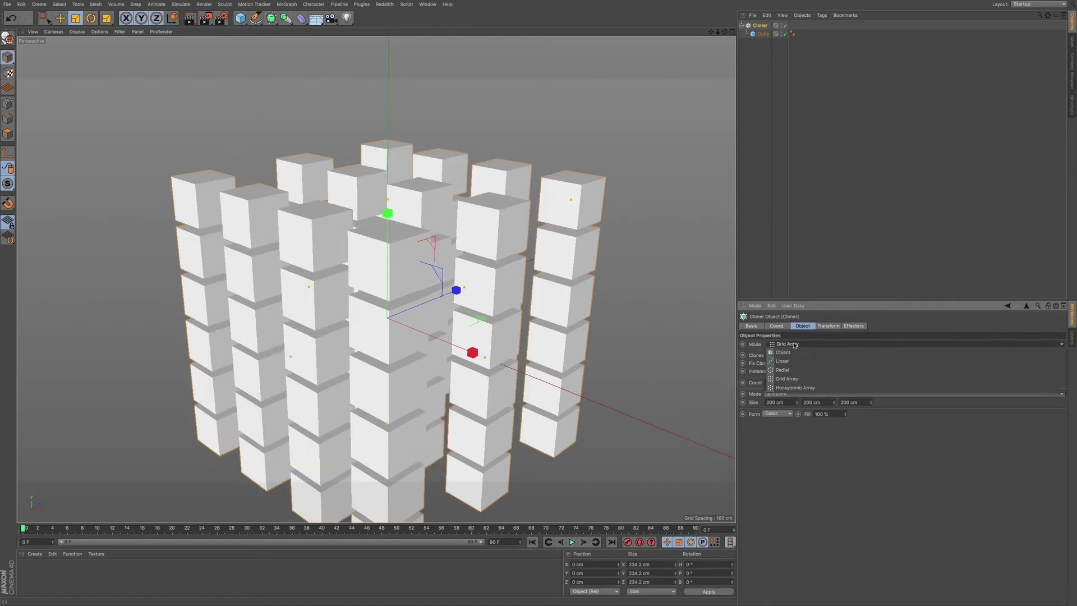
click(802, 389)
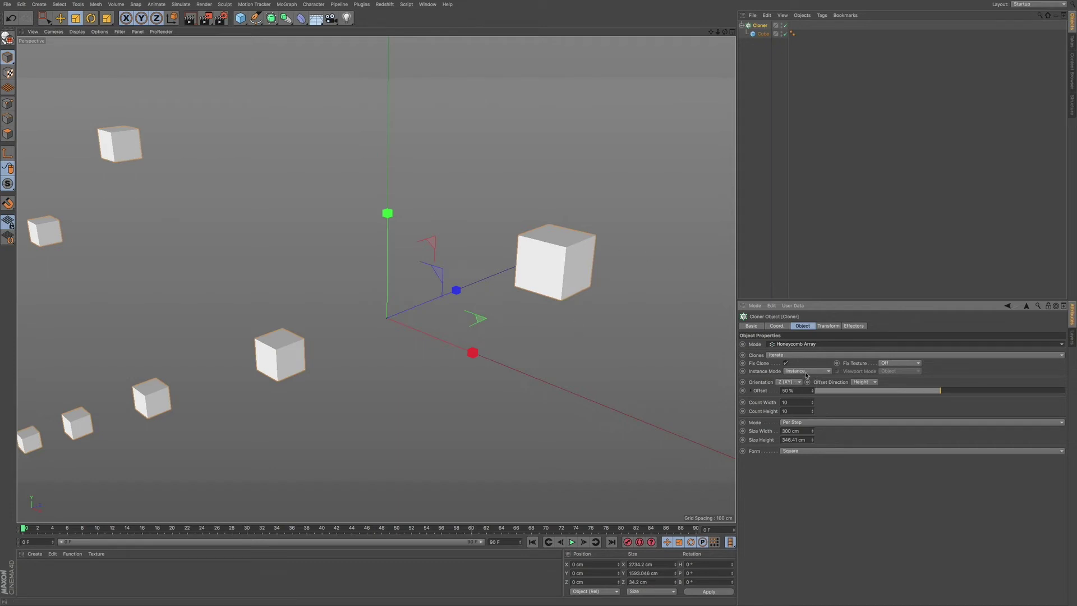
mouse_move(919, 393)
mouse_down()
mouse_move(872, 390)
mouse_move(998, 387)
mouse_move(952, 394)
mouse_move(974, 393)
mouse_up()
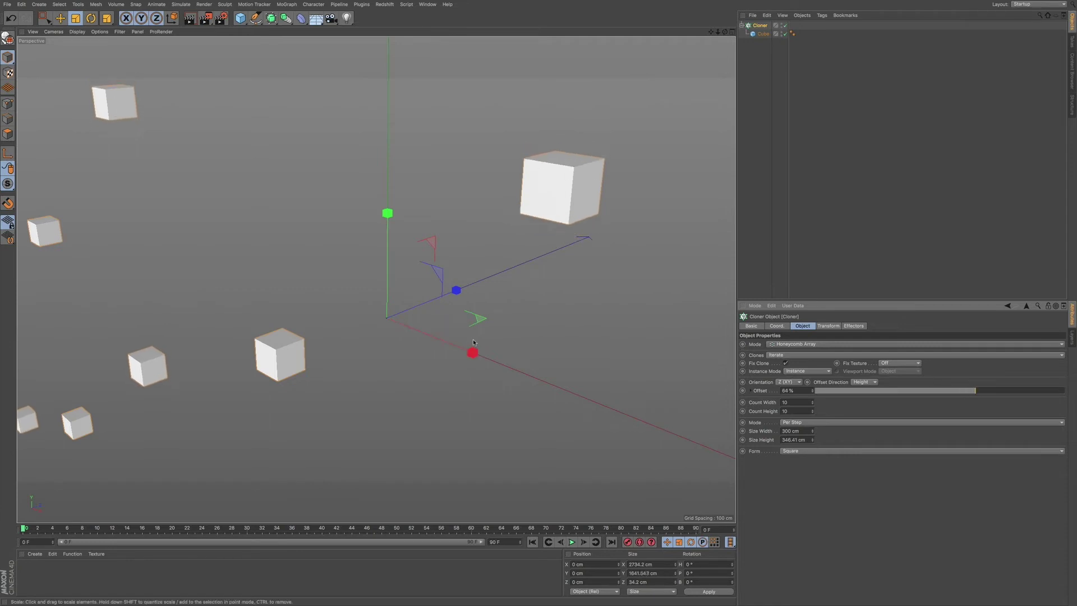
Step: Return the Cloner to Linear mode with five stacked cubes, then bring up MoGraph's Effector submenu
click(800, 345)
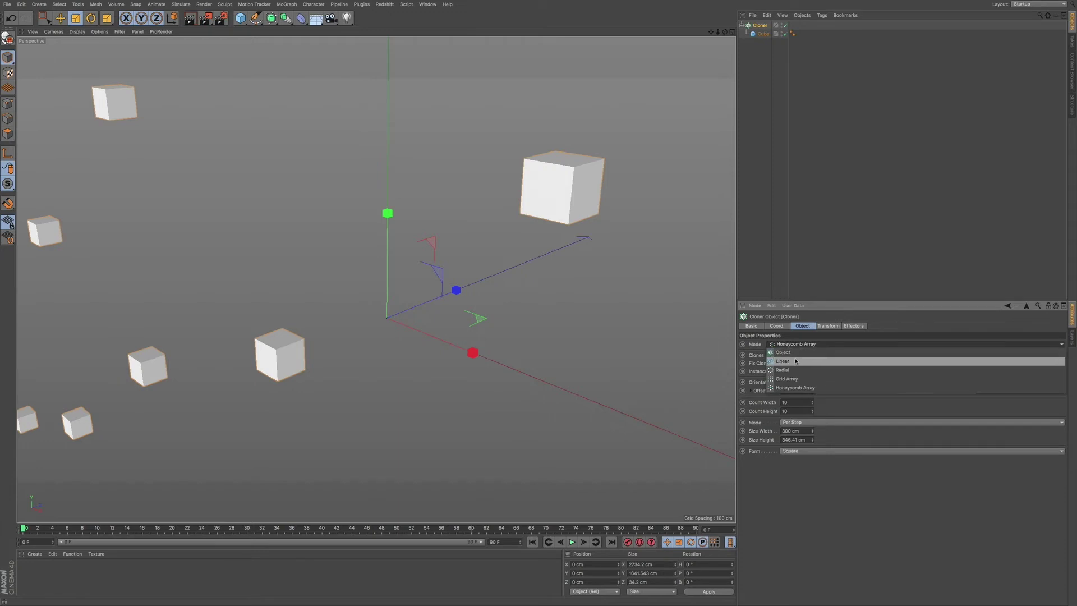
click(799, 361)
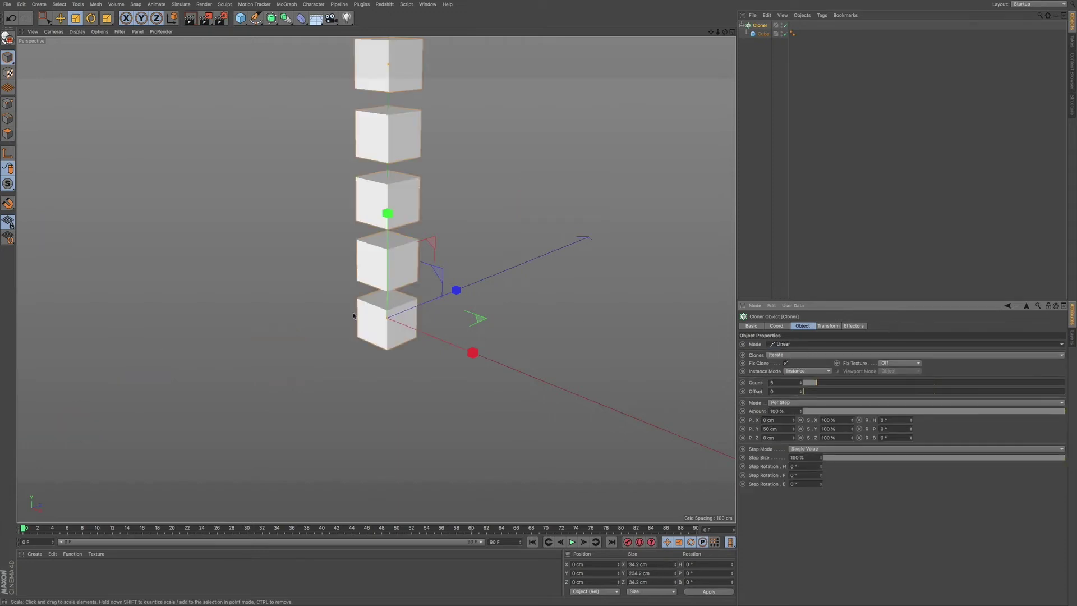
alt+drag(372, 353, 367, 359)
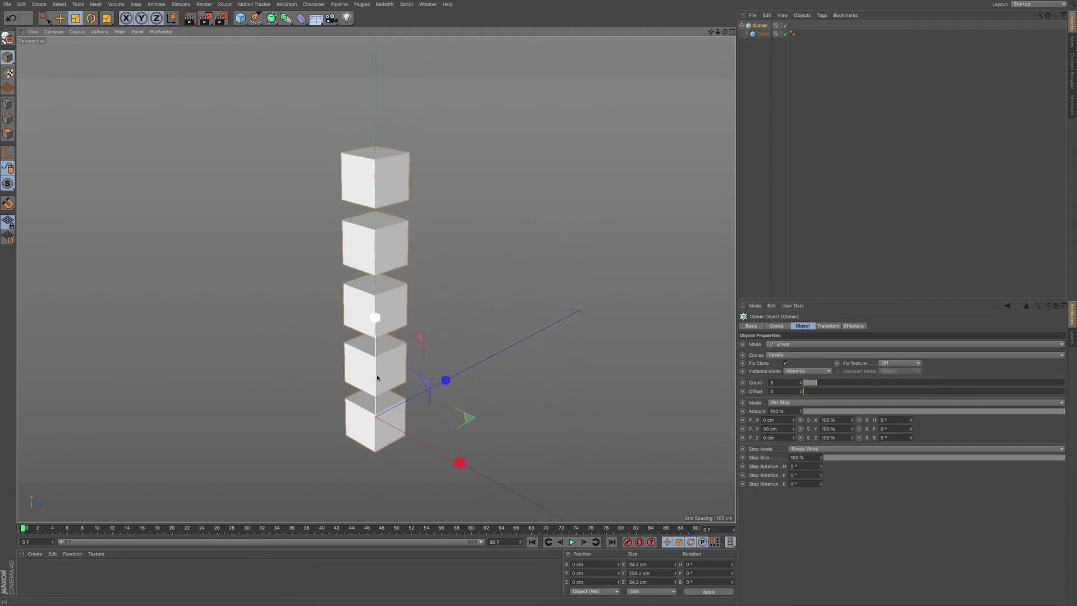
alt+drag(373, 312, 362, 354)
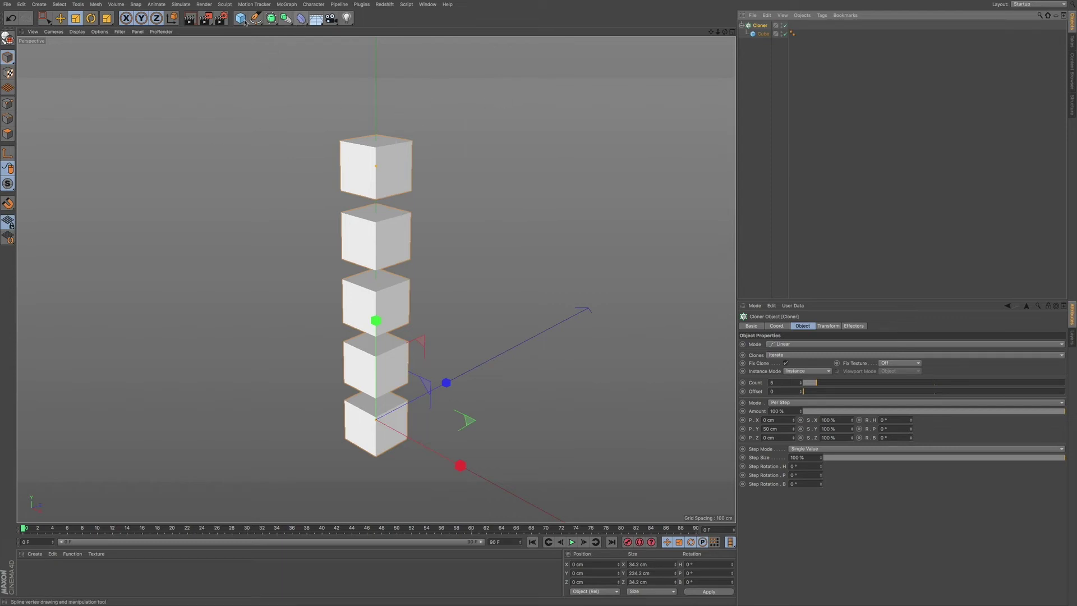
click(286, 5)
mouse_move(288, 21)
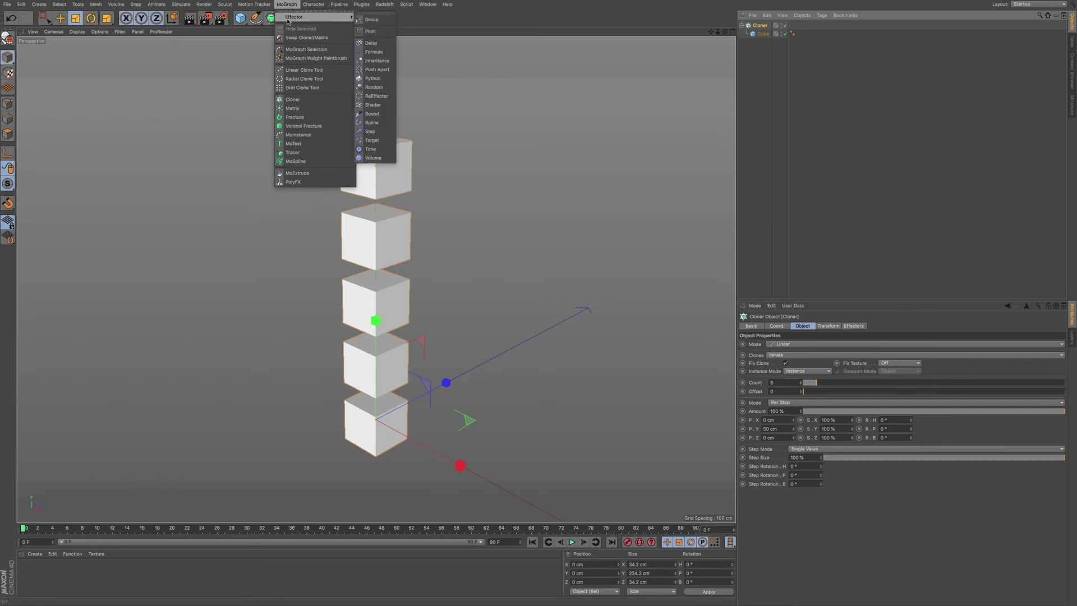
Step: Add a Random effector that scatters the five cubes, then open its field-type list
click(374, 88)
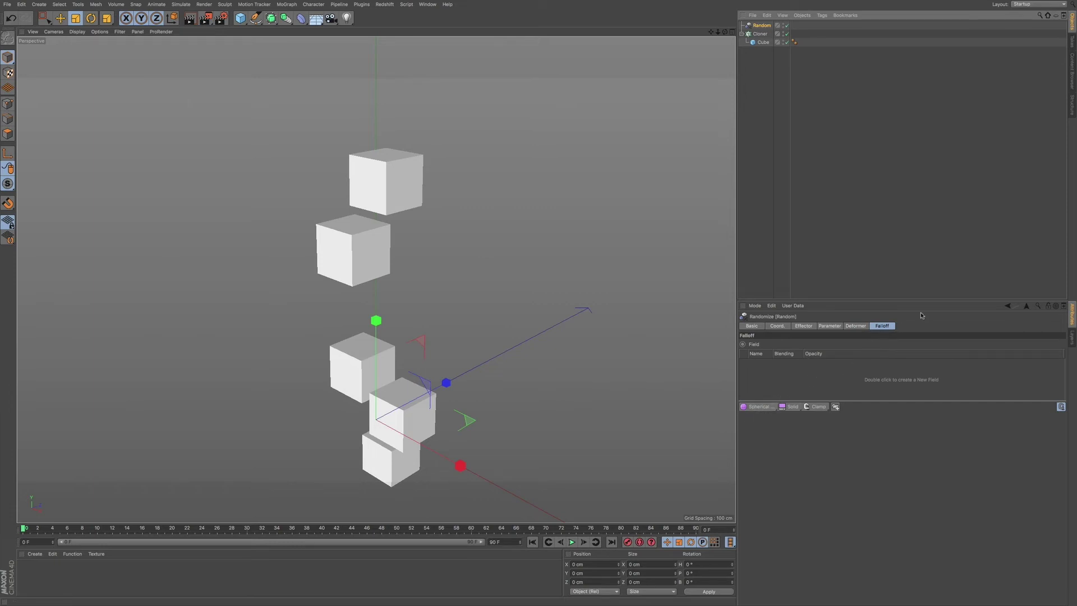
click(760, 407)
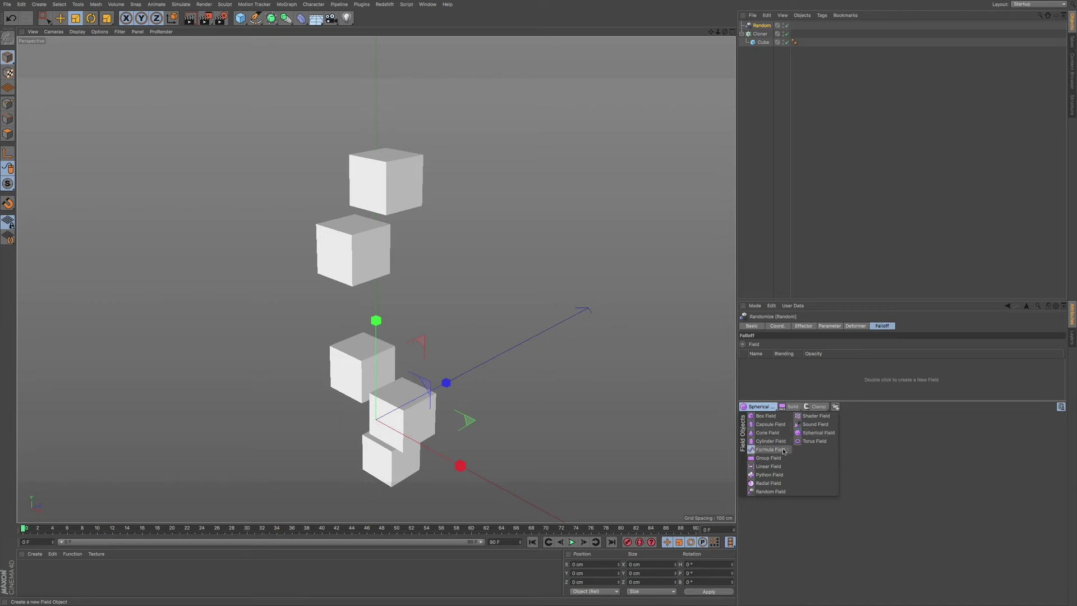
Step: Add a 100 cm Spherical Field to the Random effector and raise it to about 91 cm on Y
click(762, 407)
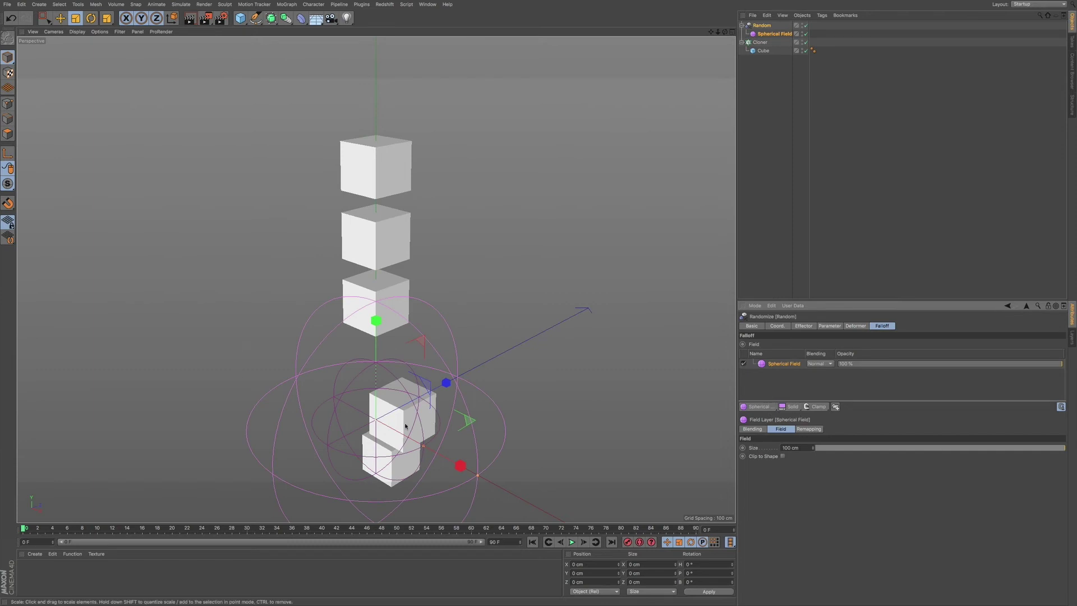
key(e)
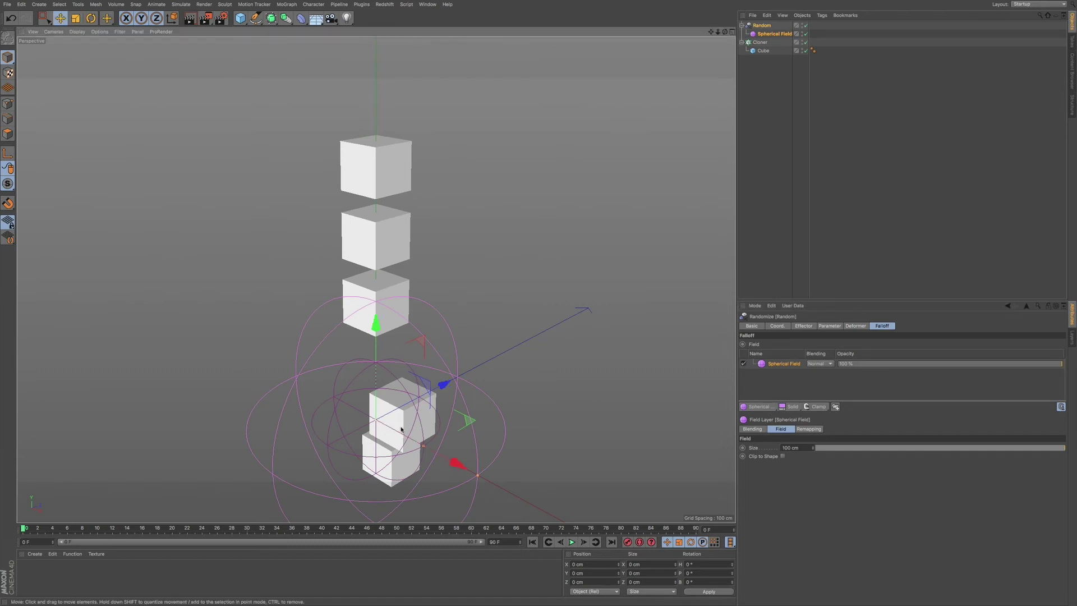
drag(379, 326, 423, 221)
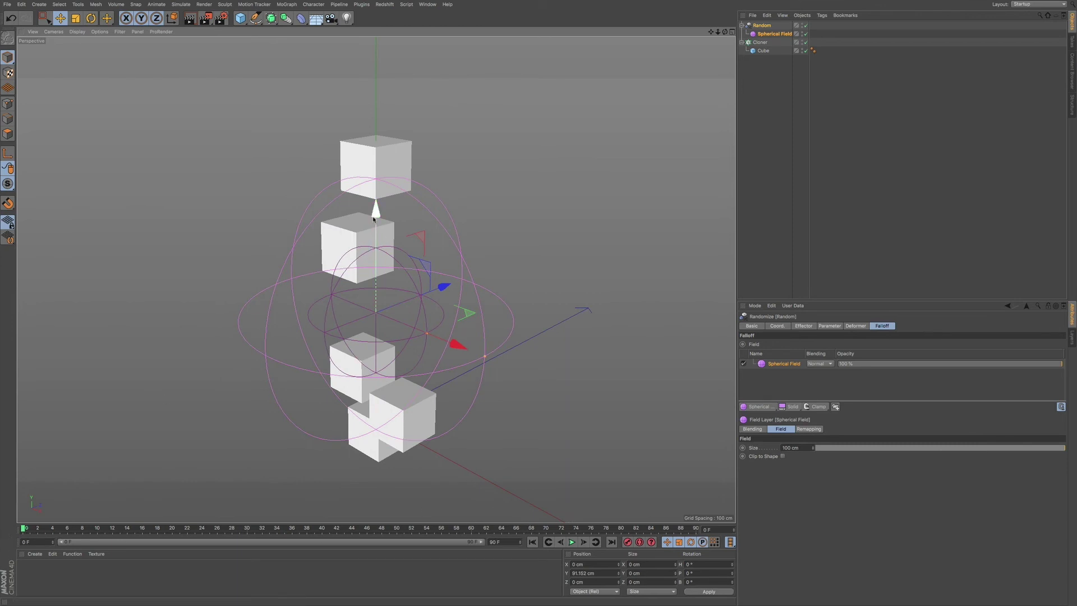
drag(374, 207, 399, 201)
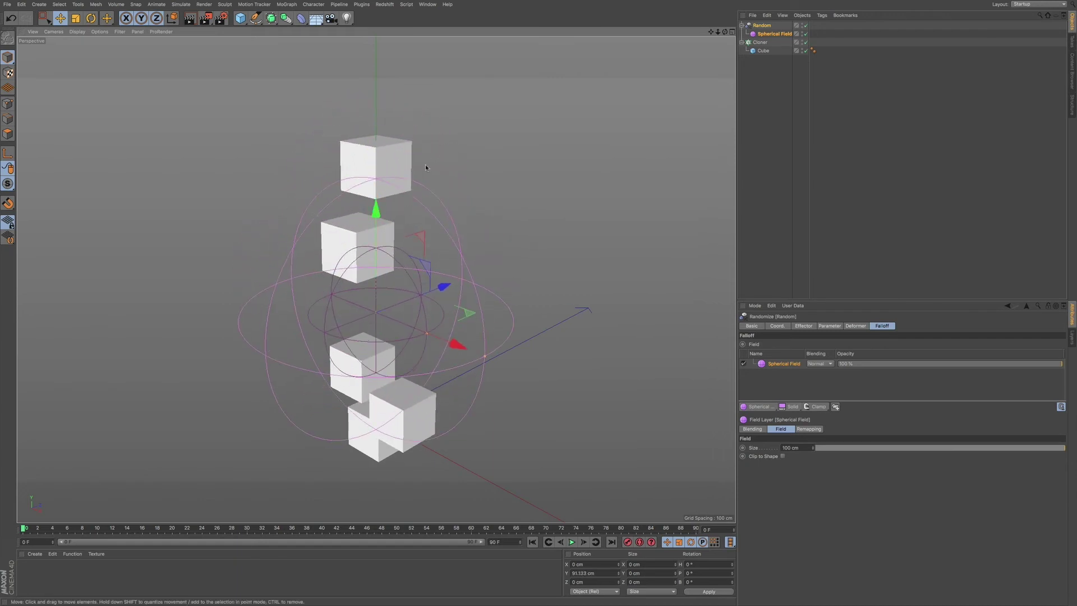
scroll(339, 248, down, 4)
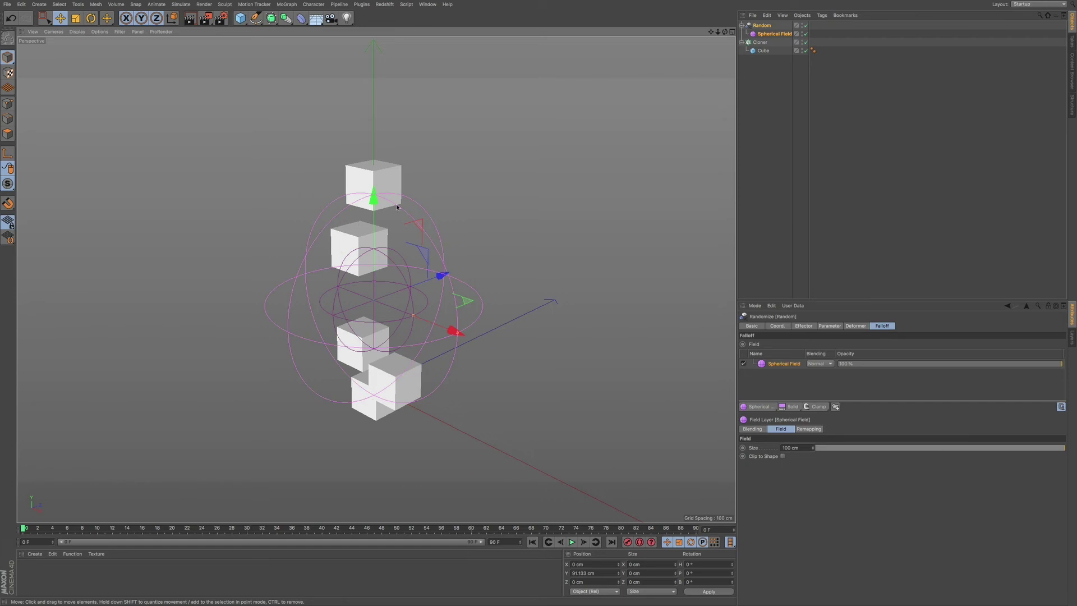
Step: Set the Random effector's position offsets to 64, 73 and 114 cm
click(761, 25)
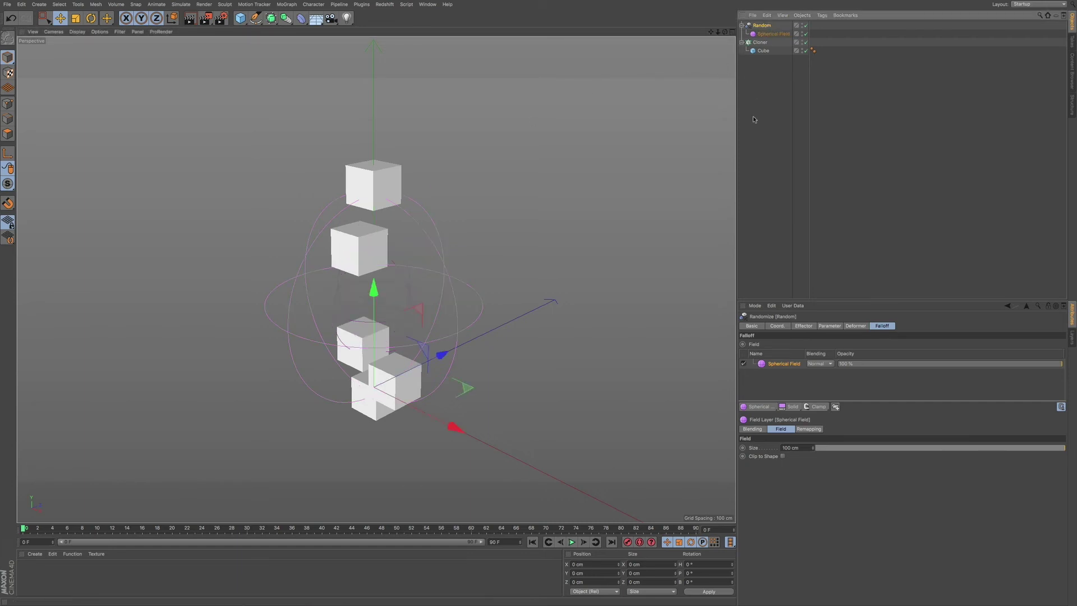
click(804, 326)
click(829, 326)
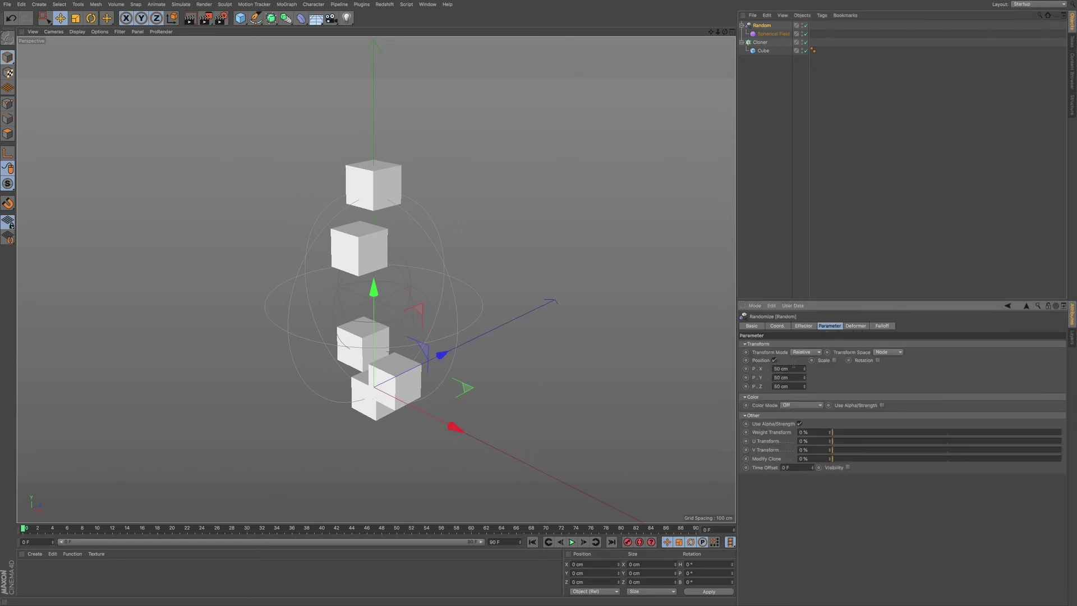
click(806, 368)
mouse_move(806, 369)
mouse_down()
mouse_move(804, 385)
mouse_move(818, 364)
mouse_move(807, 384)
mouse_move(805, 375)
mouse_up()
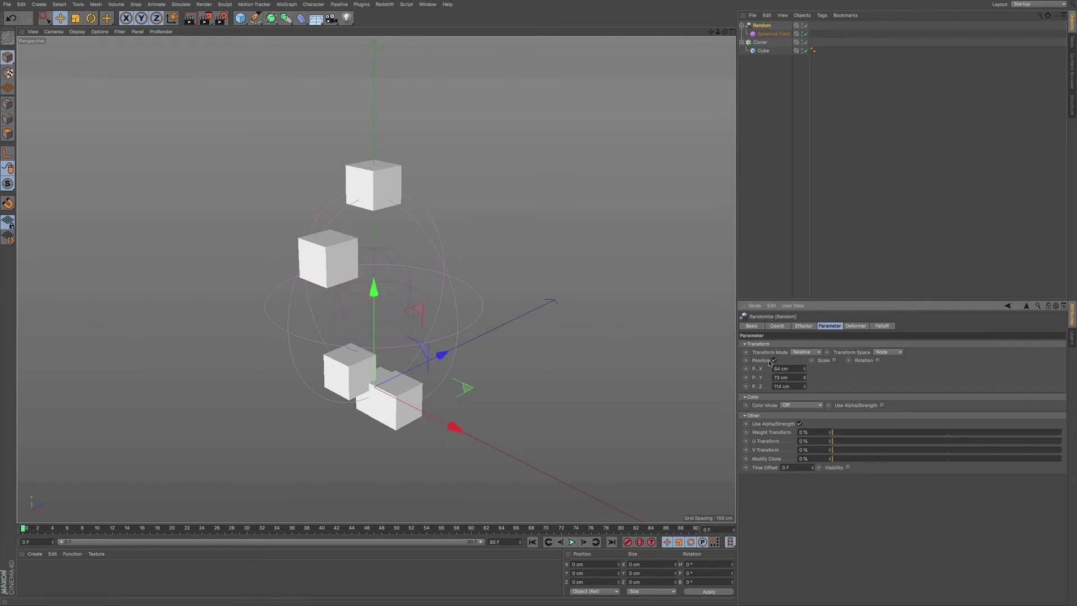
Step: Enable random scale of 0.12, 0.26, 0.33 and random rotation of 37°, 40°, 21°
click(835, 360)
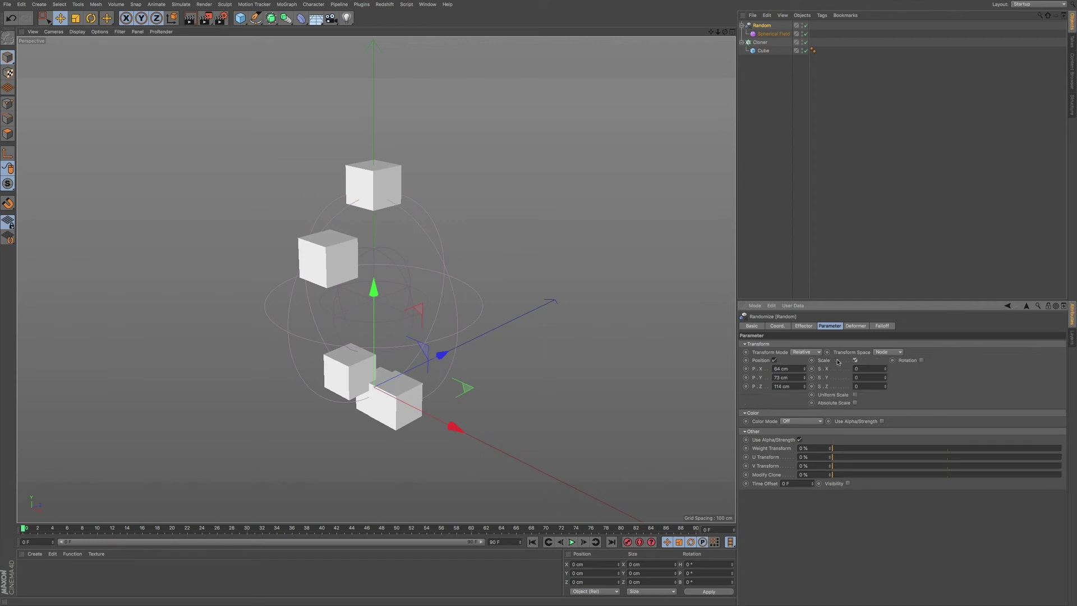
click(921, 360)
drag(886, 369, 887, 379)
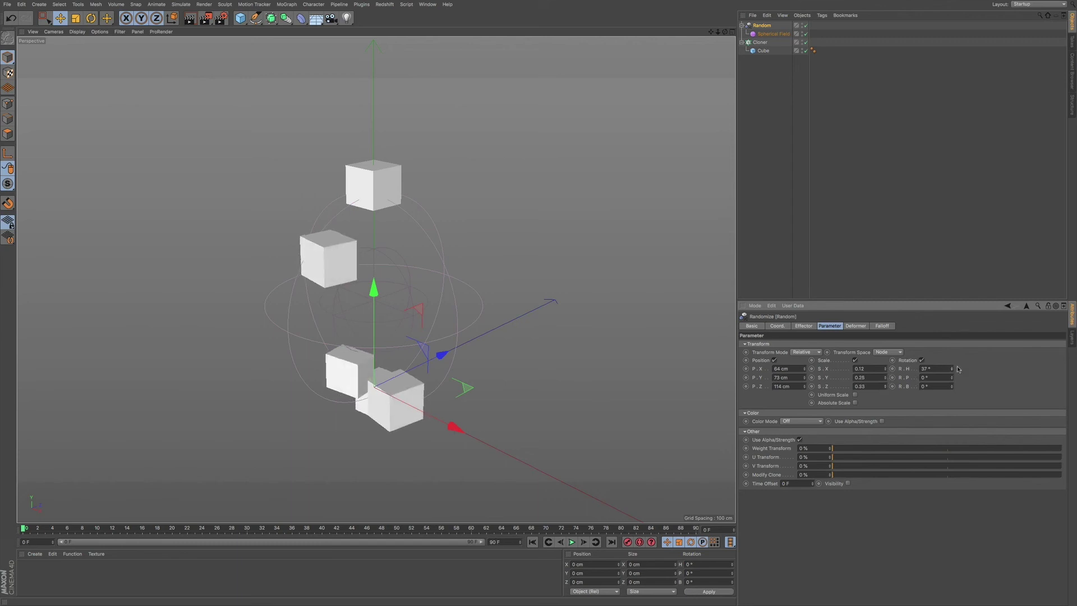
drag(951, 369, 952, 371)
drag(951, 377, 952, 389)
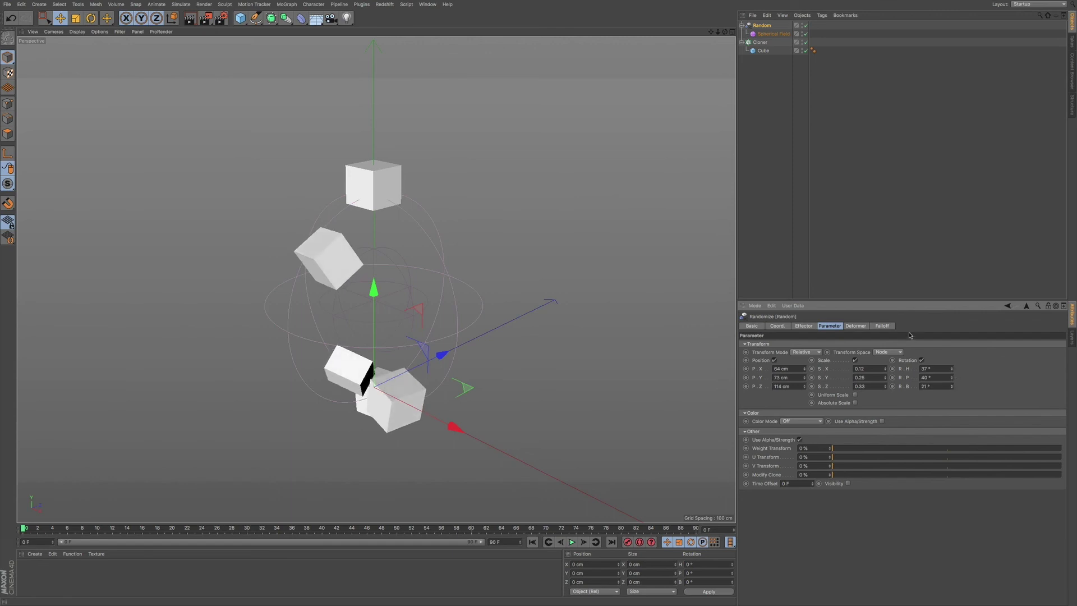
Step: Switch the Cloner to a 4 × 6 × 3 Grid Array, undoing trial height and position changes
click(761, 43)
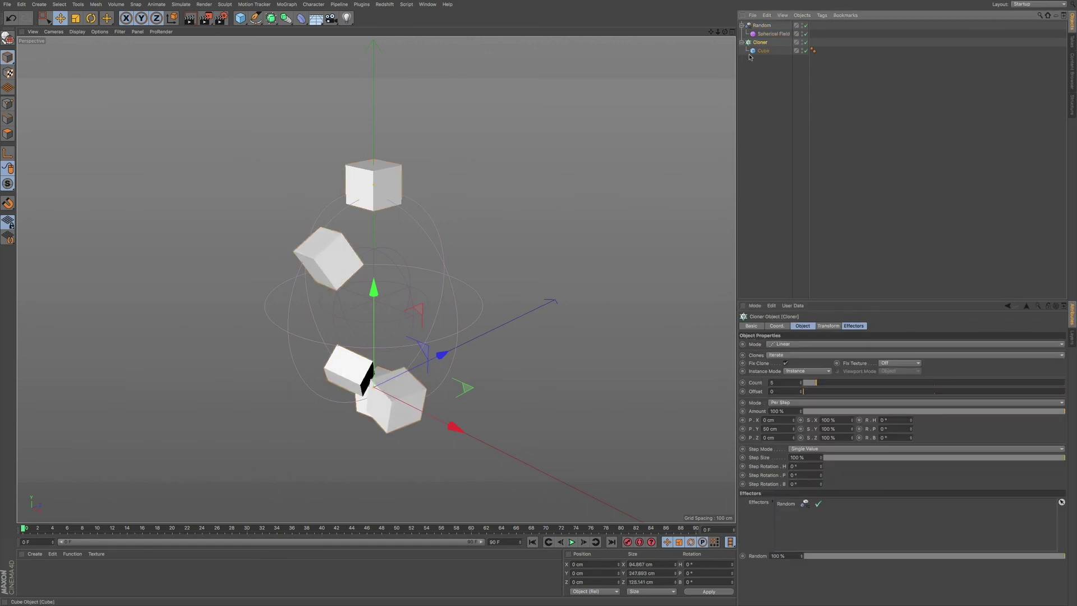
click(788, 344)
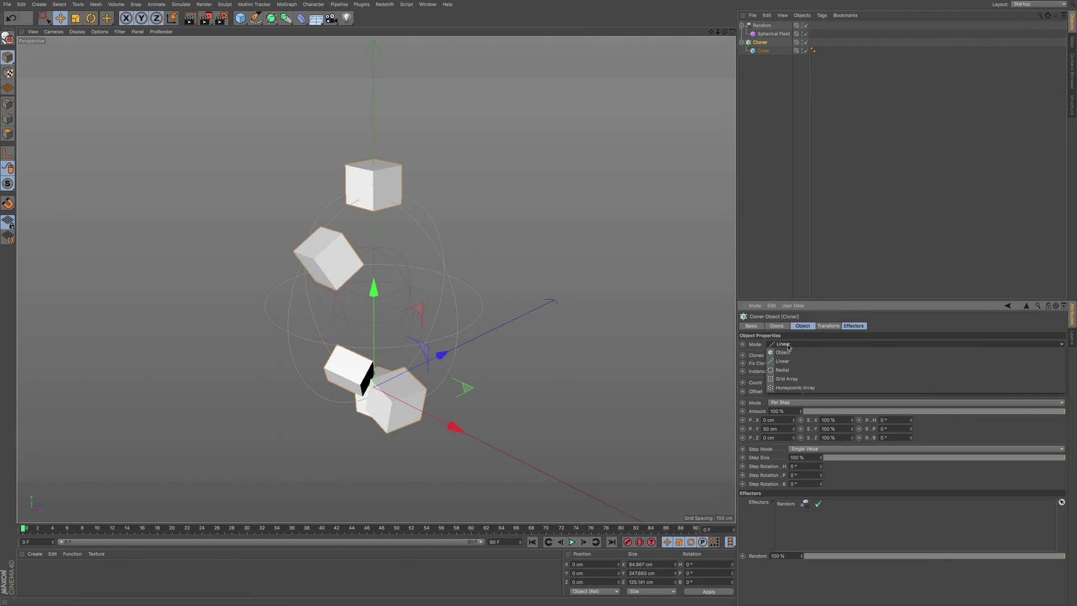
click(796, 378)
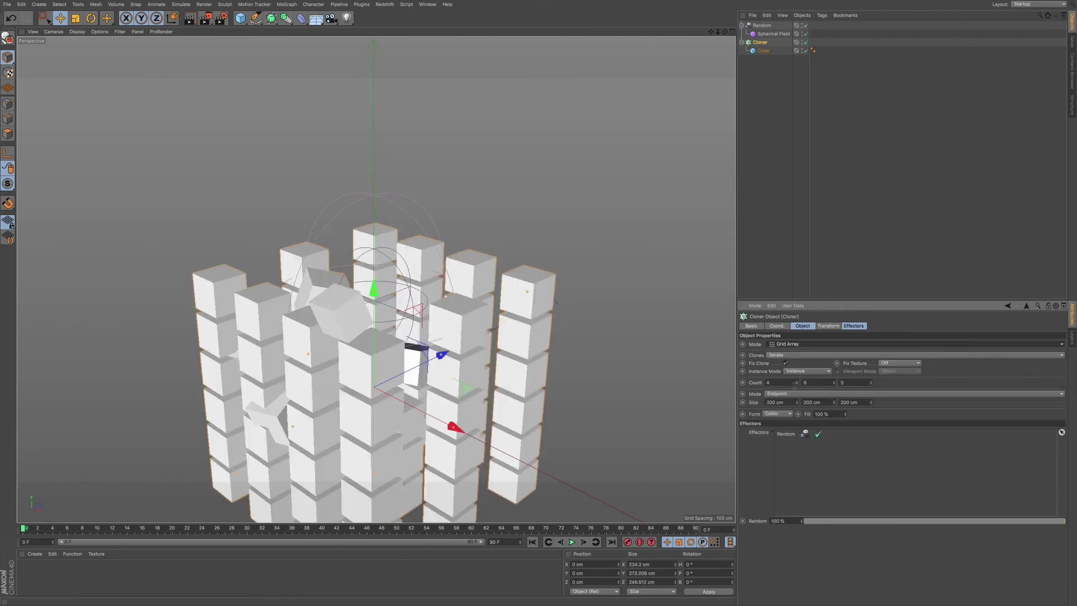
drag(375, 290, 386, 242)
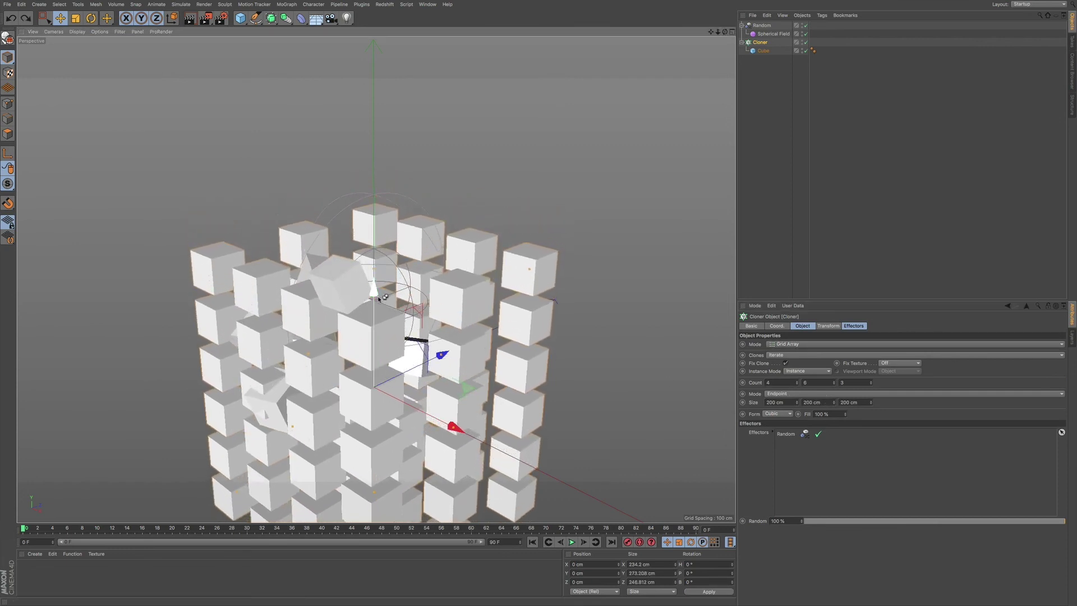
key(ctrl+z)
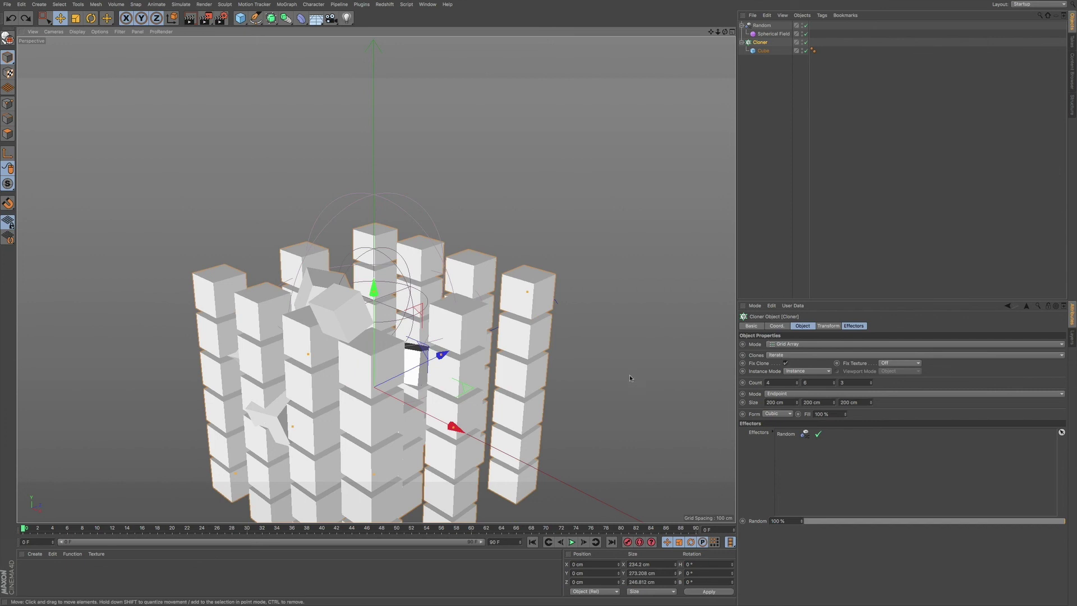
drag(374, 316, 383, 294)
key(ctrl+z)
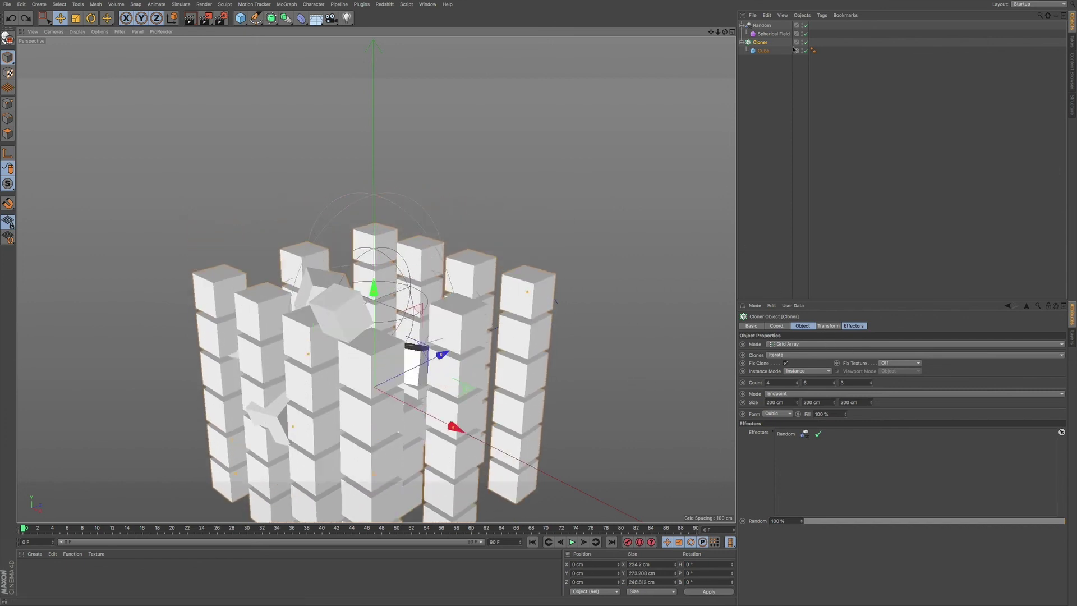
Step: Move the Spherical Field up and sideways so it sits inside the cube grid
click(764, 34)
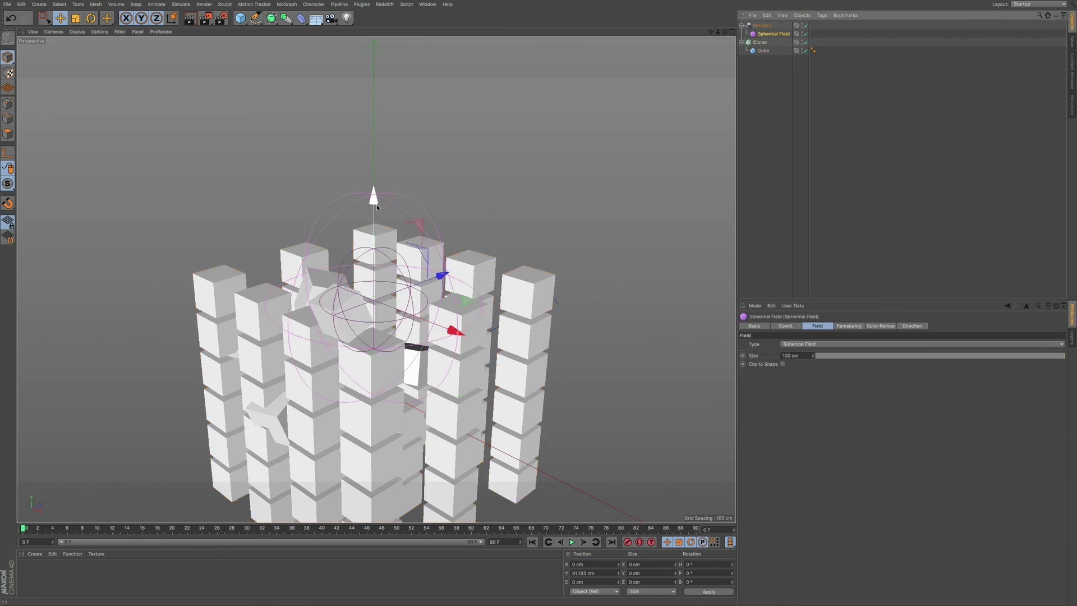
drag(374, 201, 391, 96)
drag(474, 237, 528, 265)
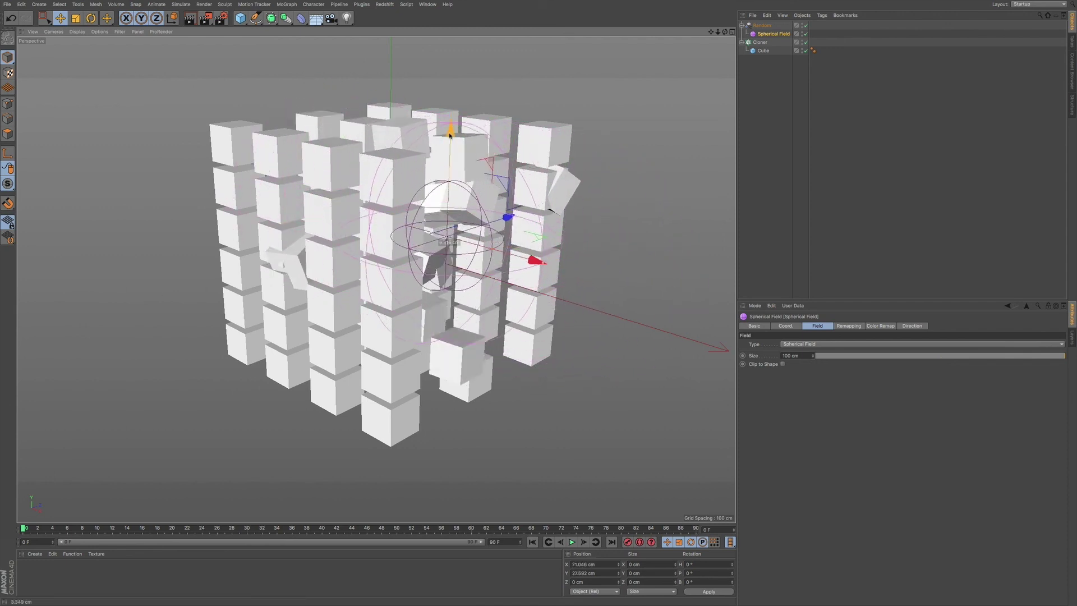
drag(447, 129, 435, 210)
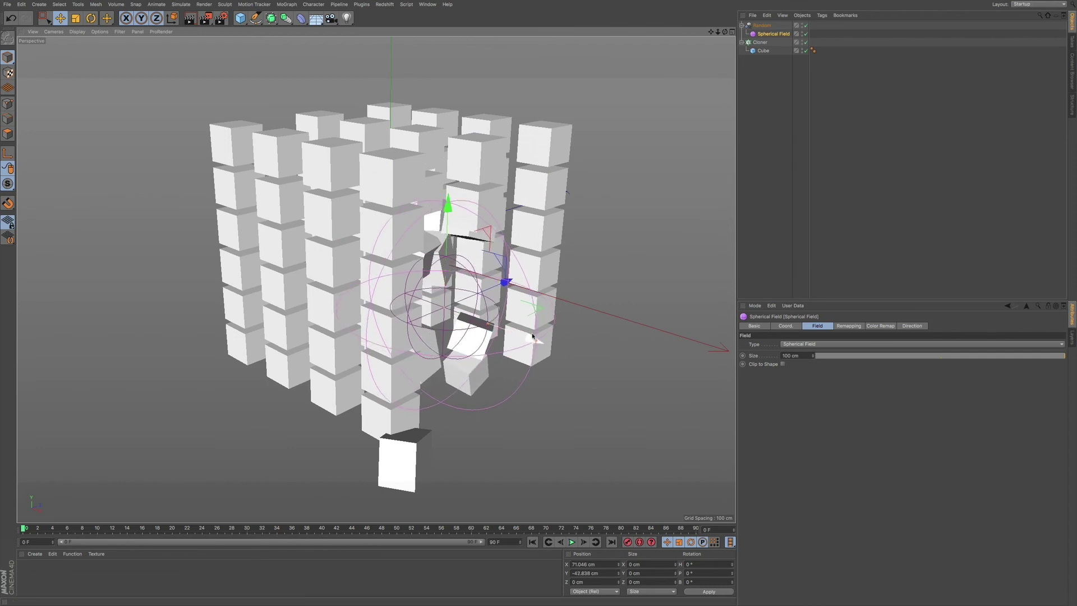
drag(522, 339, 483, 275)
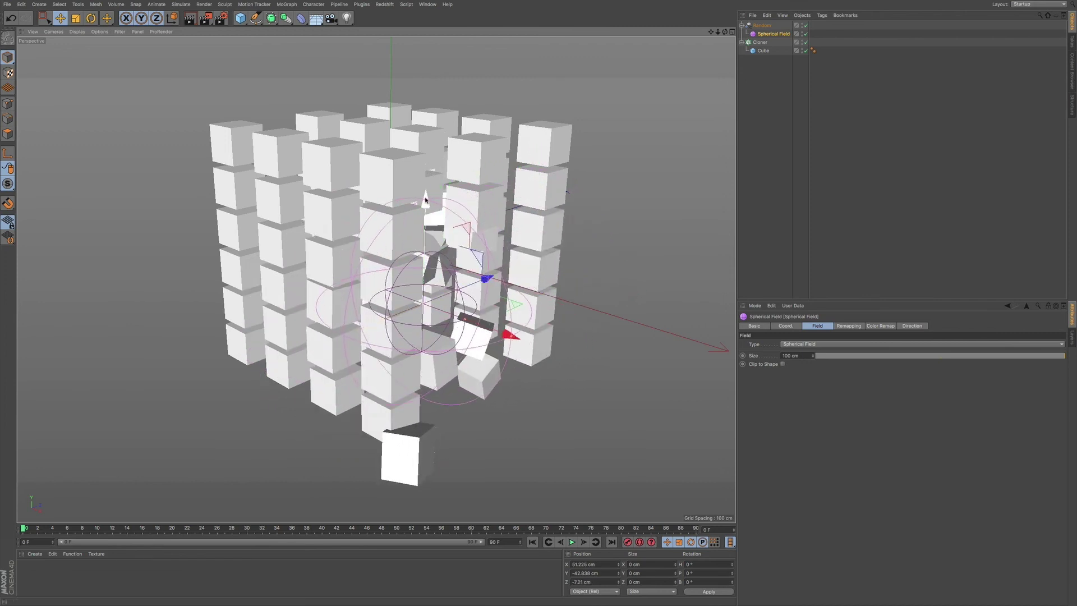
drag(416, 201, 411, 158)
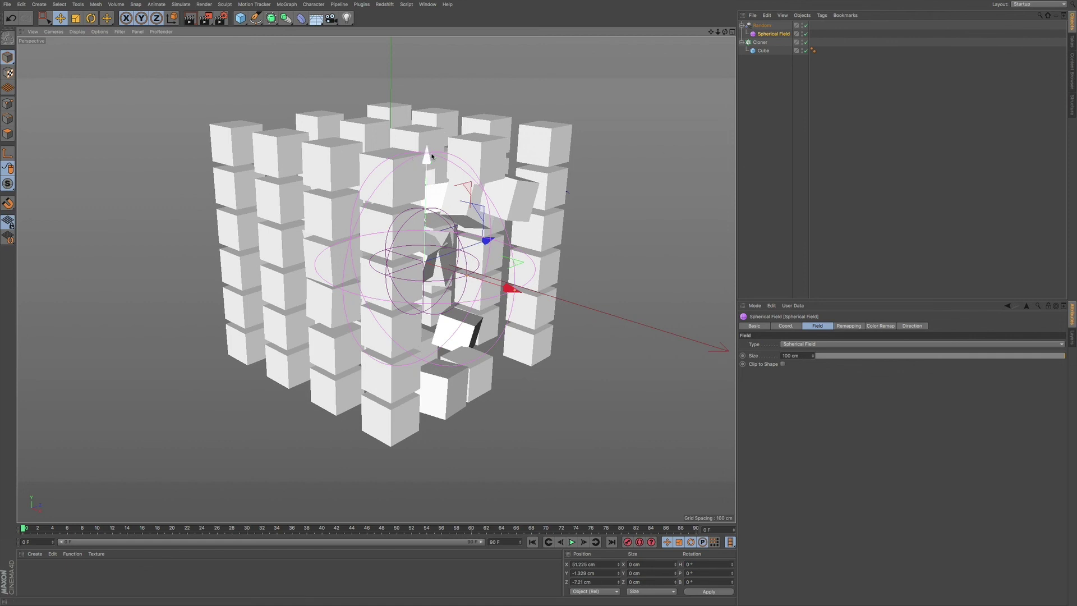
drag(429, 160, 428, 123)
Step: Fine-tune the field to about X 20.9, Y -11.3, Z -53.4 cm at the grid's front-left
mouse_move(508, 259)
mouse_down()
mouse_move(413, 228)
mouse_move(508, 256)
mouse_up()
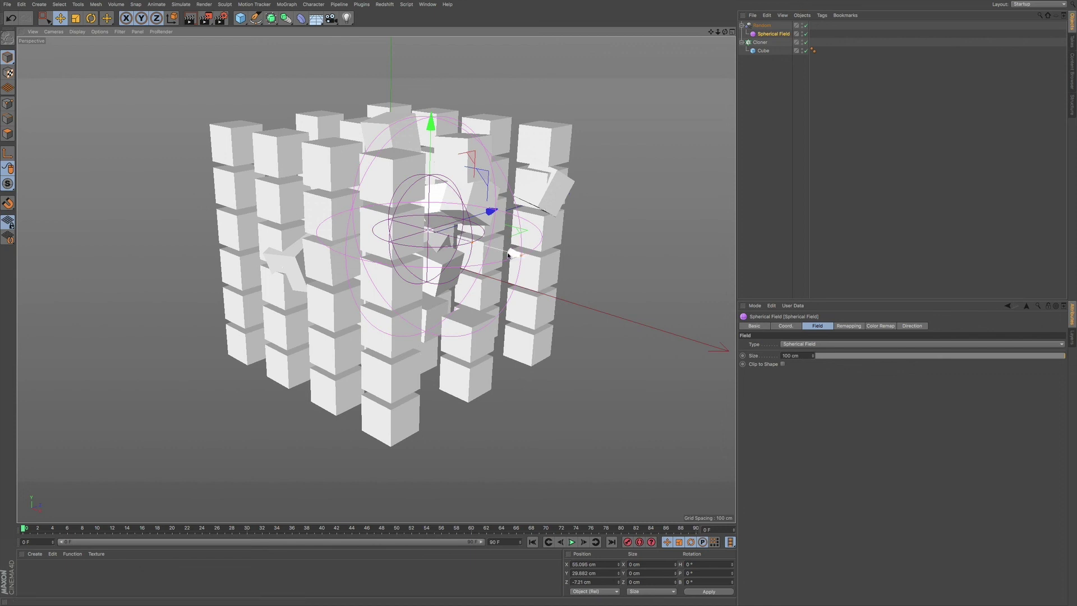
mouse_move(507, 256)
mouse_down()
mouse_move(443, 241)
mouse_move(495, 253)
mouse_up()
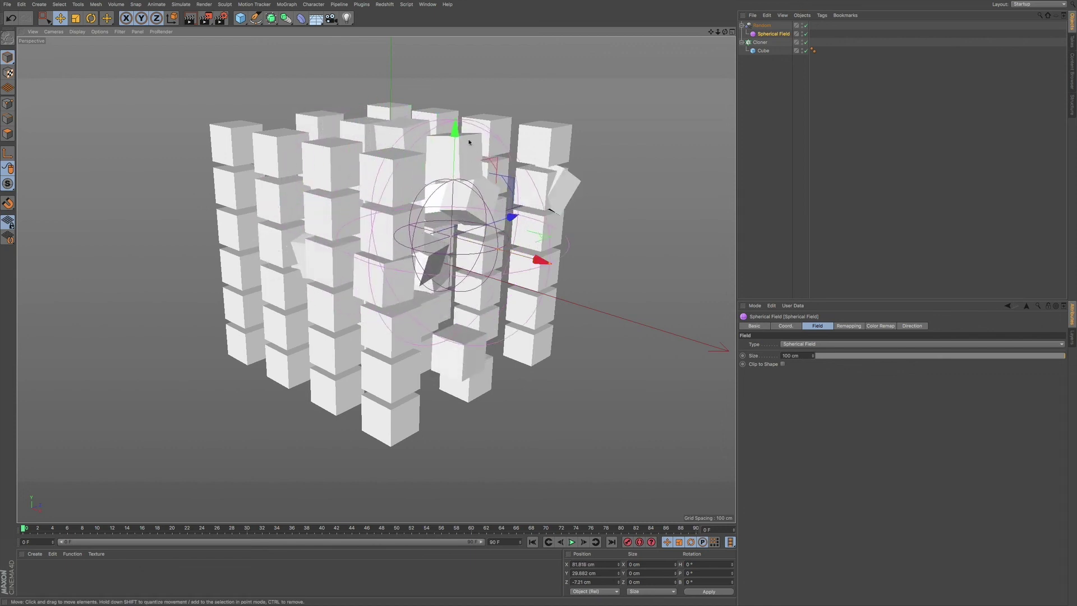
drag(455, 145, 454, 191)
drag(535, 308, 477, 282)
drag(465, 242, 435, 233)
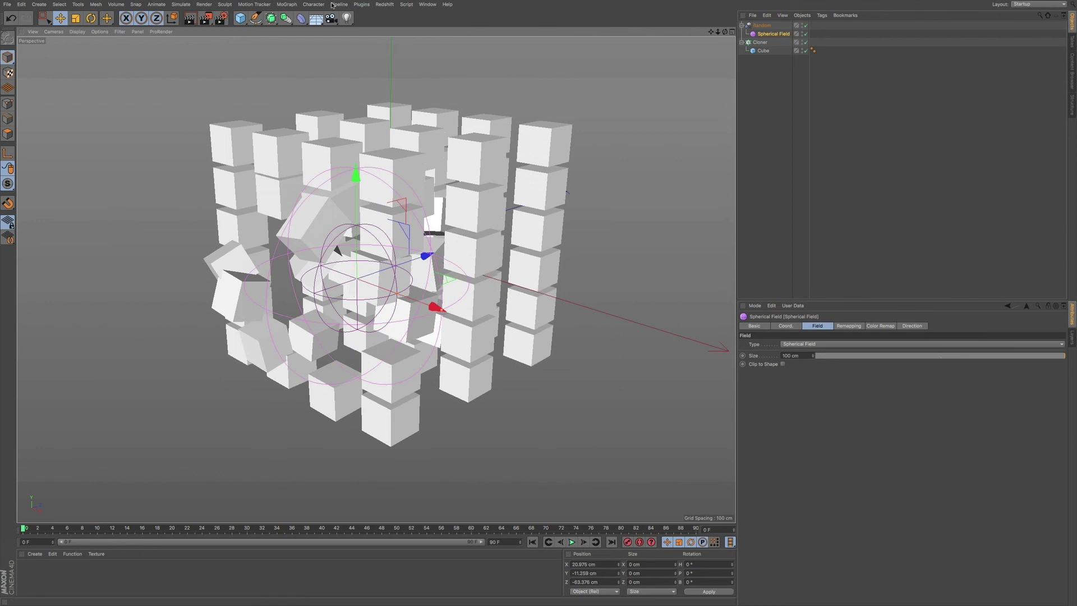
click(287, 5)
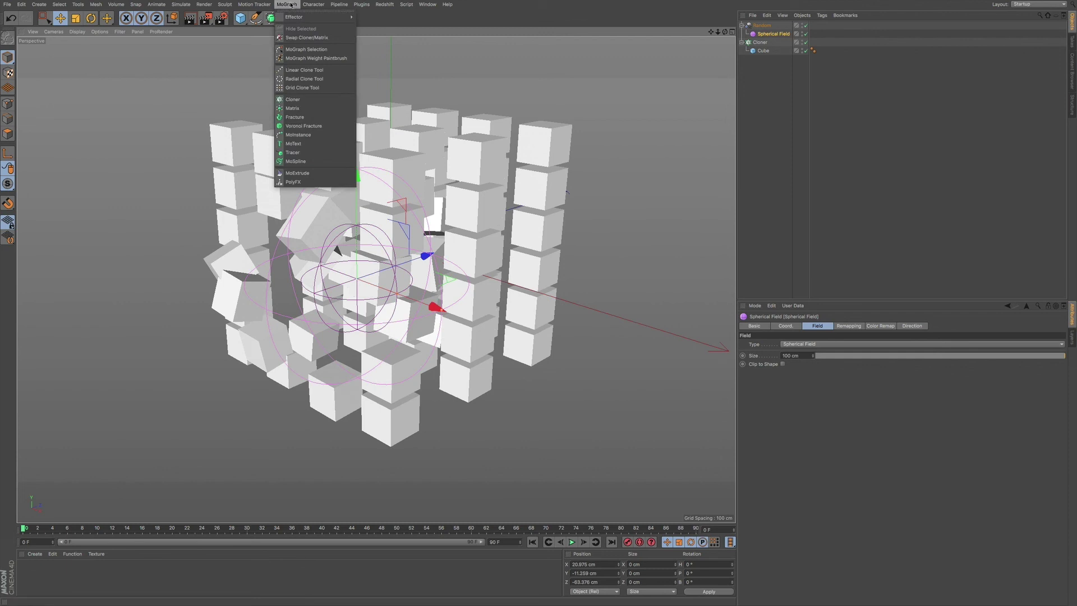